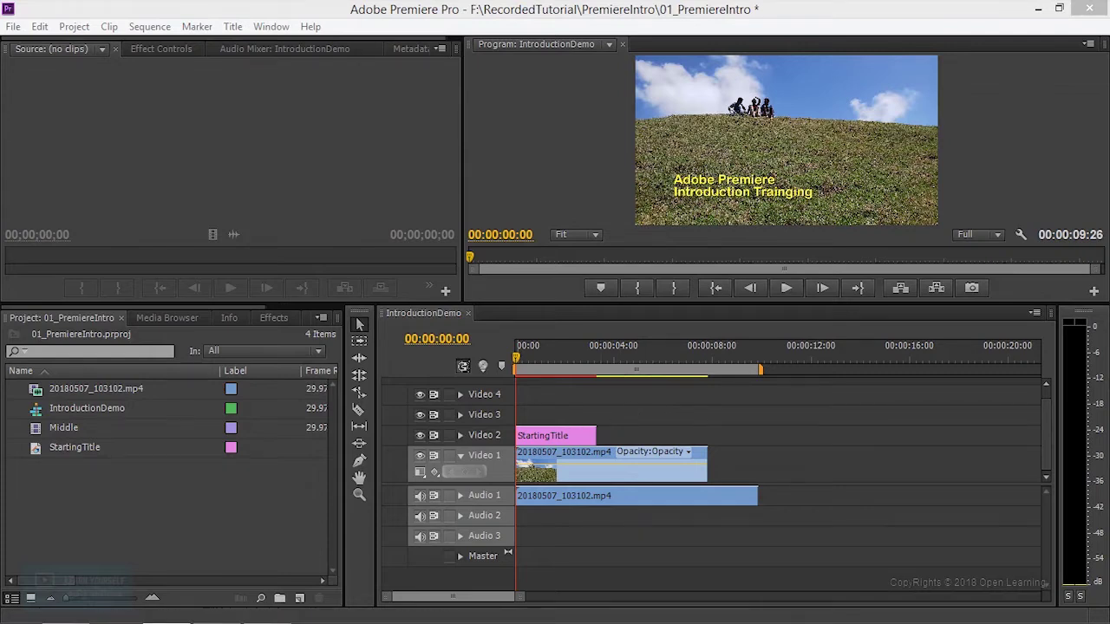
Play the sequence, park the playhead at 00:00:01:04, and enlarge the monitors above the timeline.
{"action": "left_click", "coordinate": [518, 358]}
{"action": "key", "text": "space"}
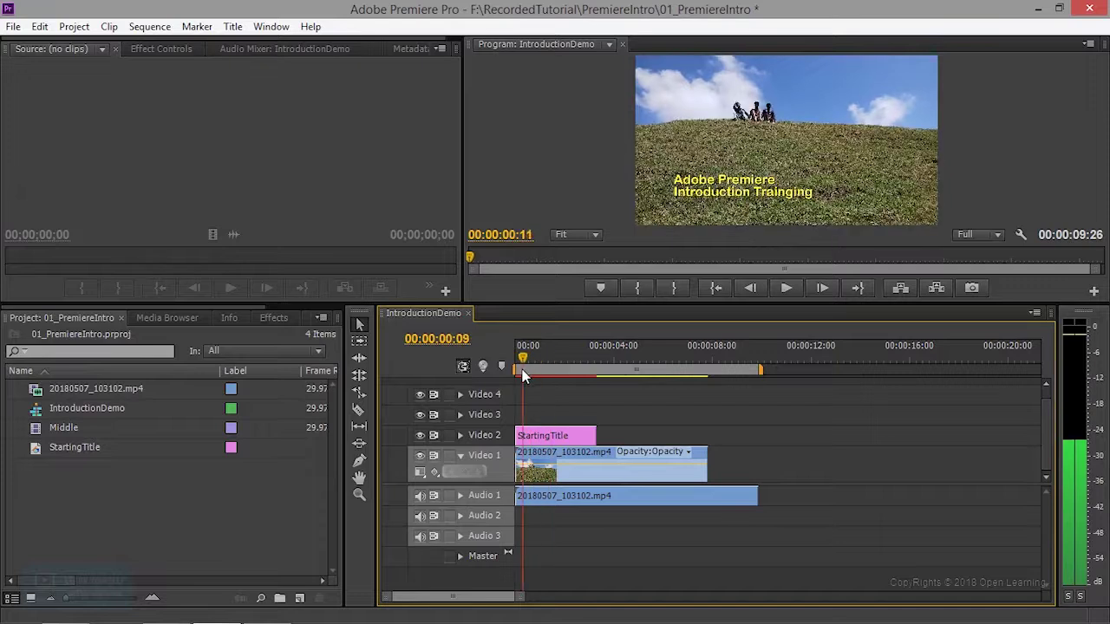
{"action": "left_click_drag", "start_coordinate": [571, 356], "coordinate": [543, 356]}
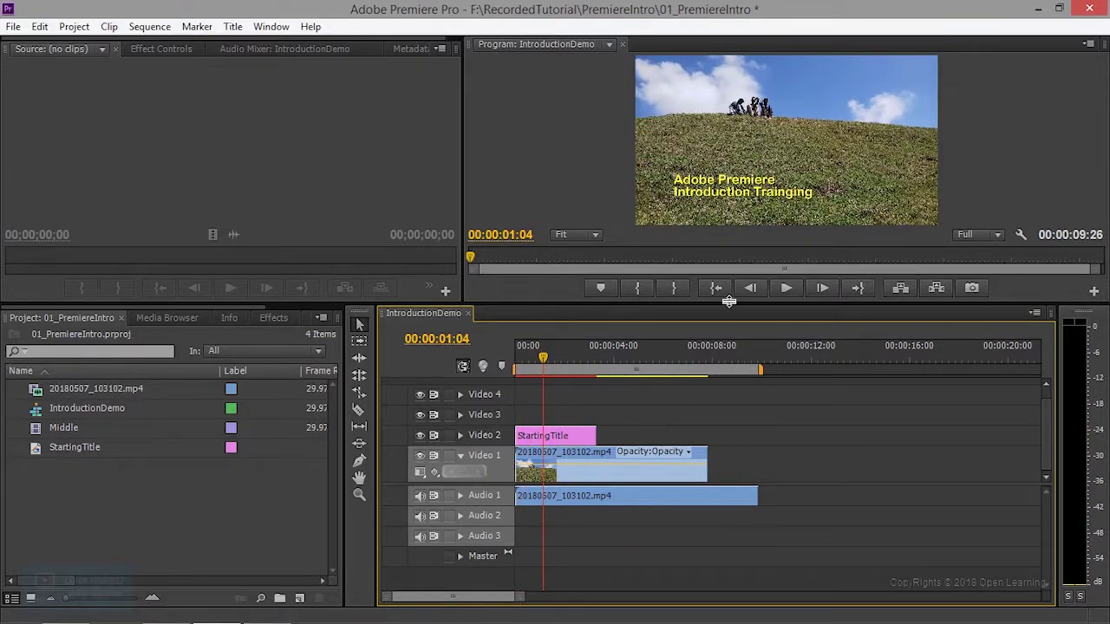
{"action": "left_click_drag", "start_coordinate": [729, 307], "coordinate": [729, 339]}
{"action": "left_click", "coordinate": [233, 27]}
Create a Default Roll title named Title 04 and place a text insertion point on its canvas.
{"action": "mouse_move", "coordinate": [260, 45]}
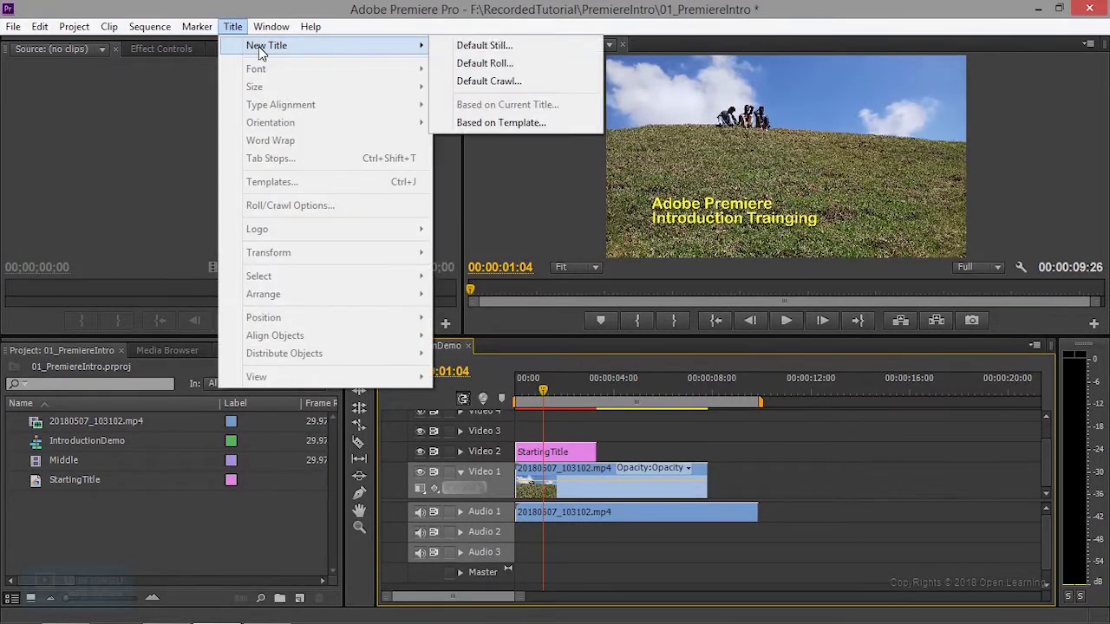
{"action": "left_click", "coordinate": [482, 62]}
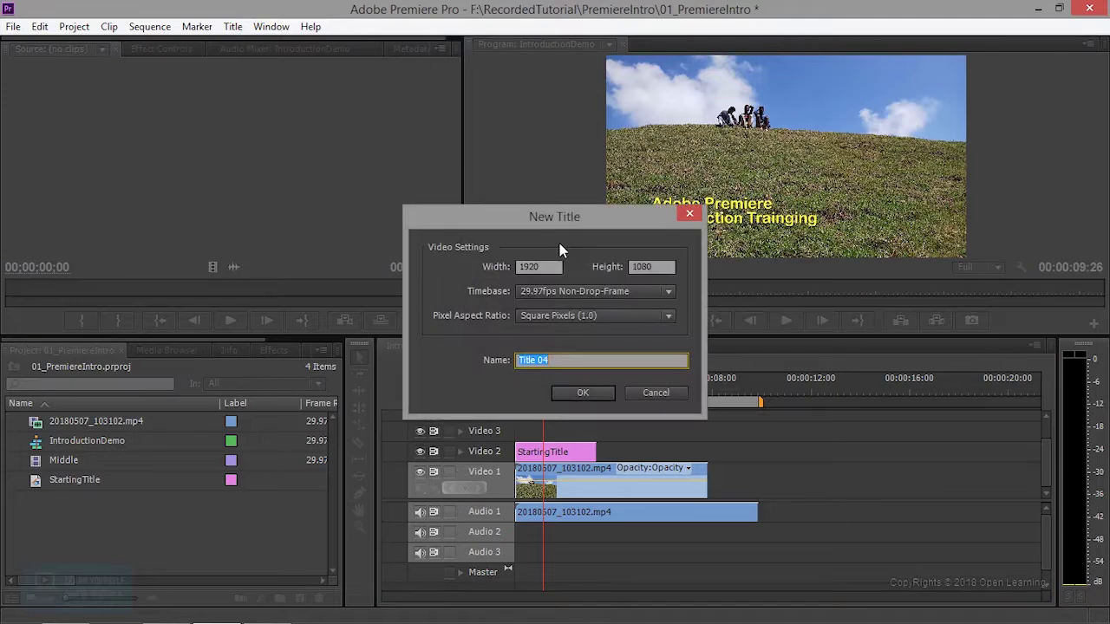
{"action": "left_click", "coordinate": [585, 393]}
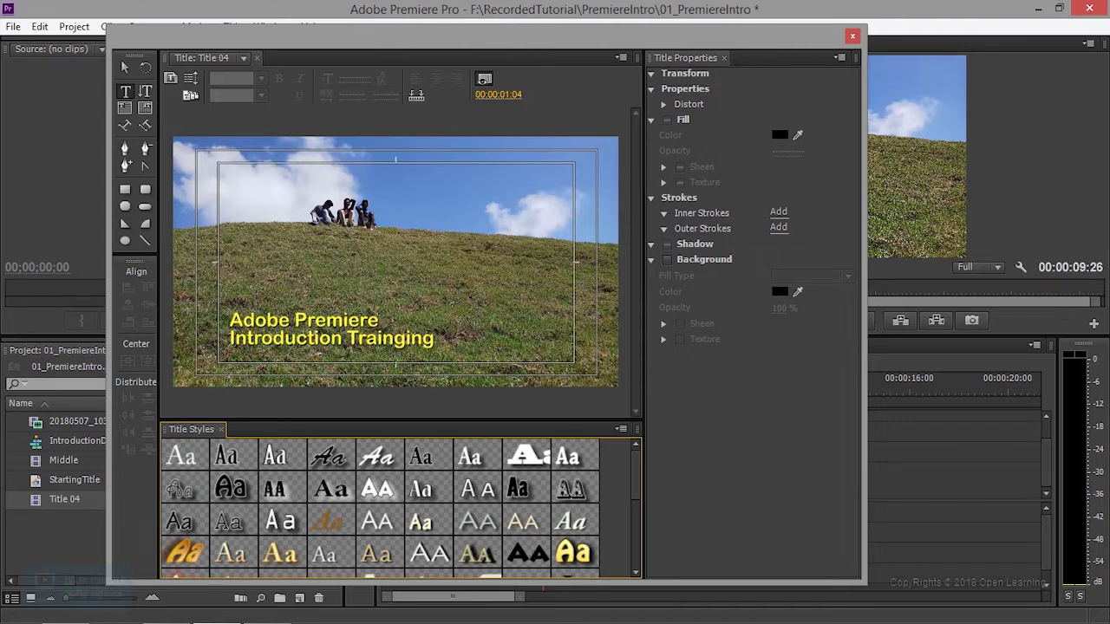
{"action": "left_click", "coordinate": [510, 339]}
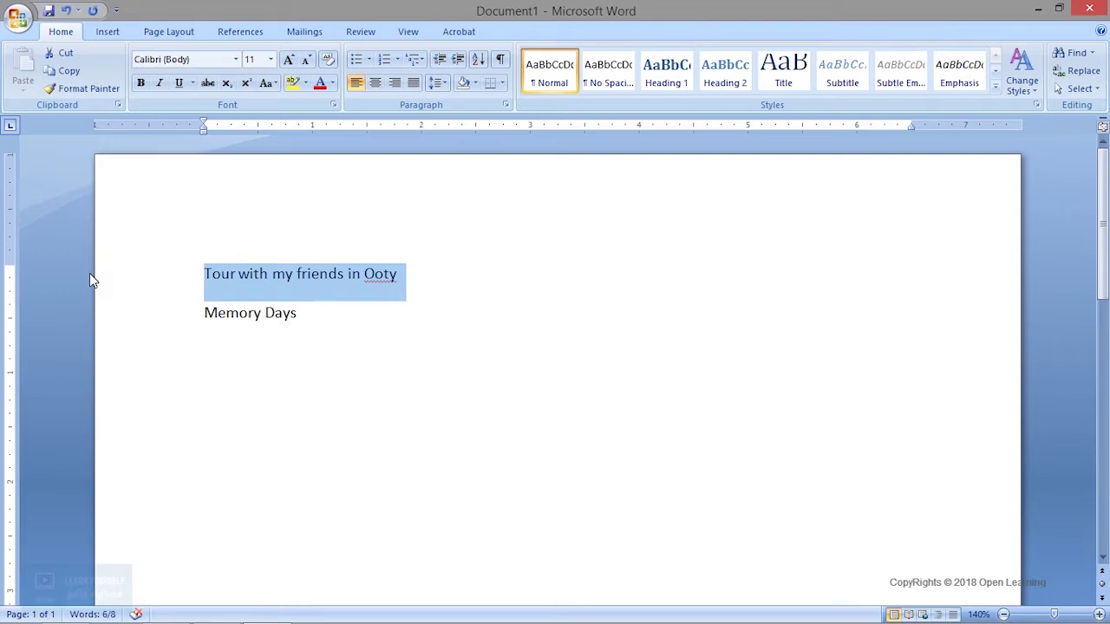
Paste 'Tour with my friends in Ooty' and move it lower-left in the frame.
{"action": "key", "text": "ctrl+c"}
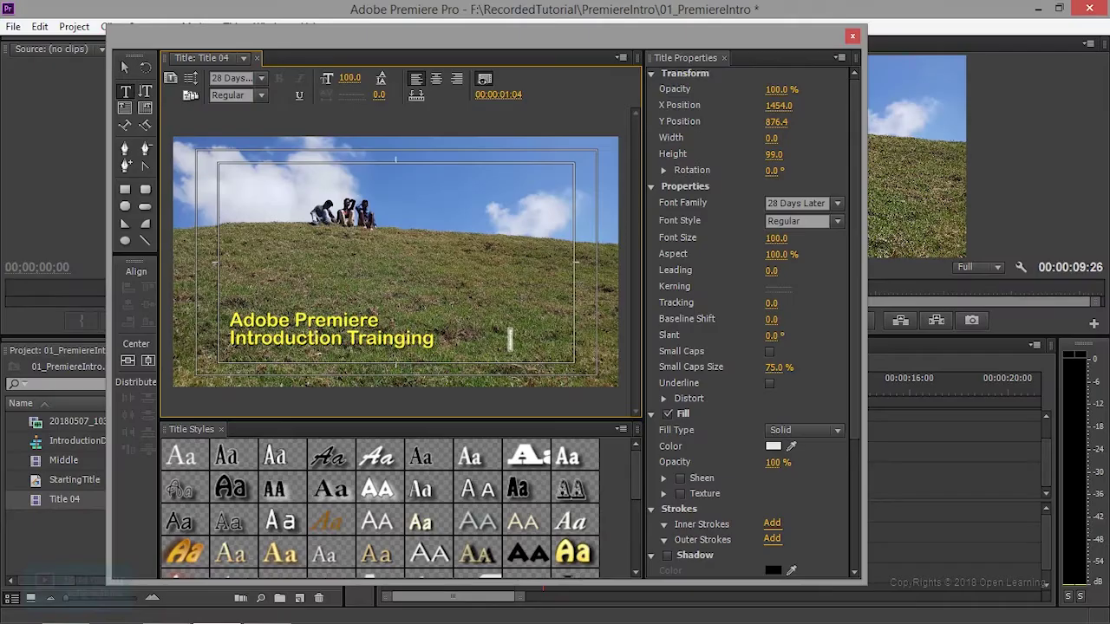
{"action": "key", "text": "ctrl+v"}
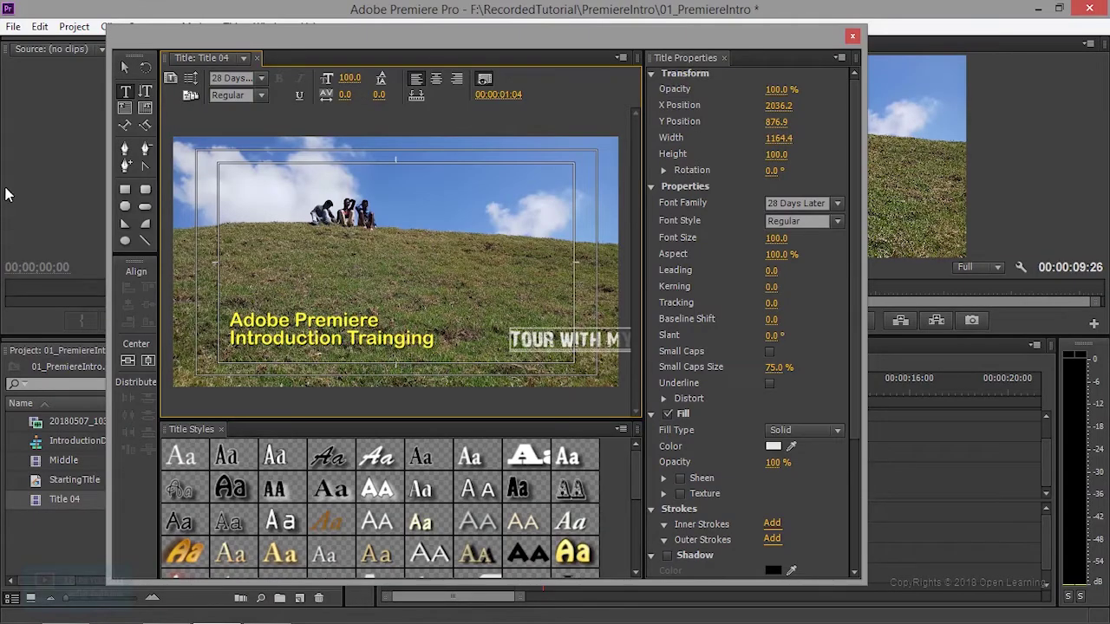
{"action": "left_click", "coordinate": [127, 68]}
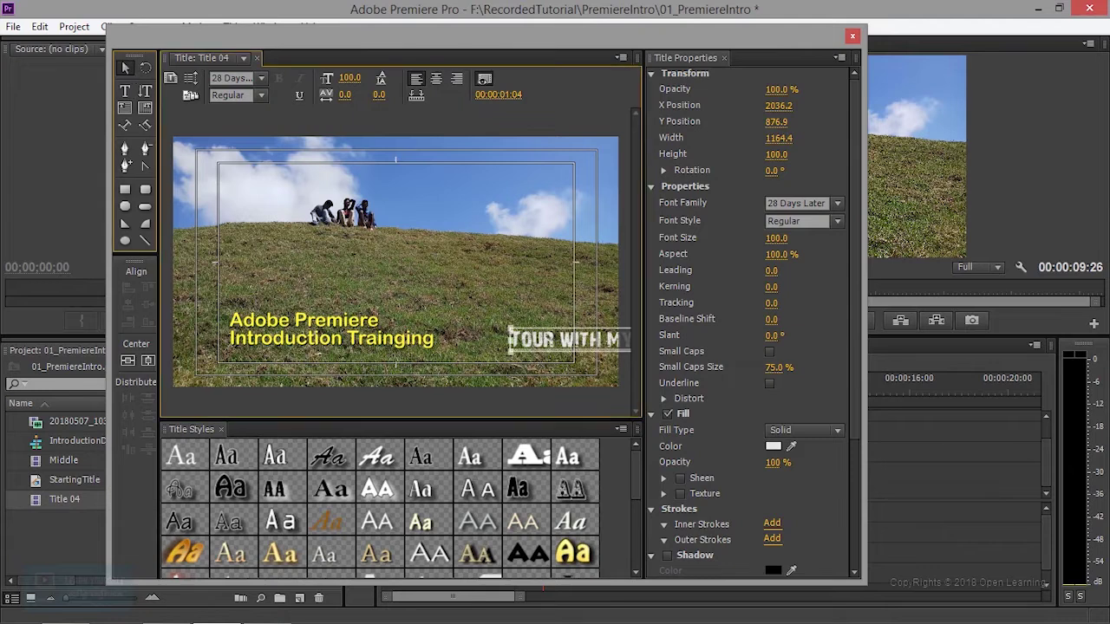
{"action": "left_click_drag", "start_coordinate": [564, 340], "coordinate": [365, 355]}
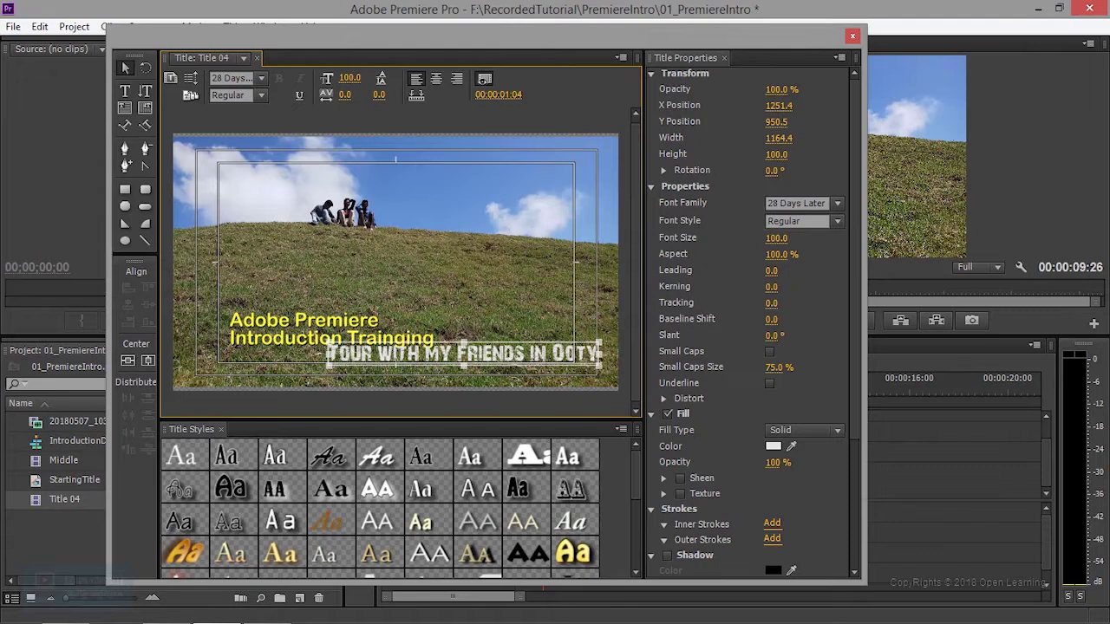
Set the caption's font family to Aller and font size to 66.
{"action": "left_click", "coordinate": [234, 77]}
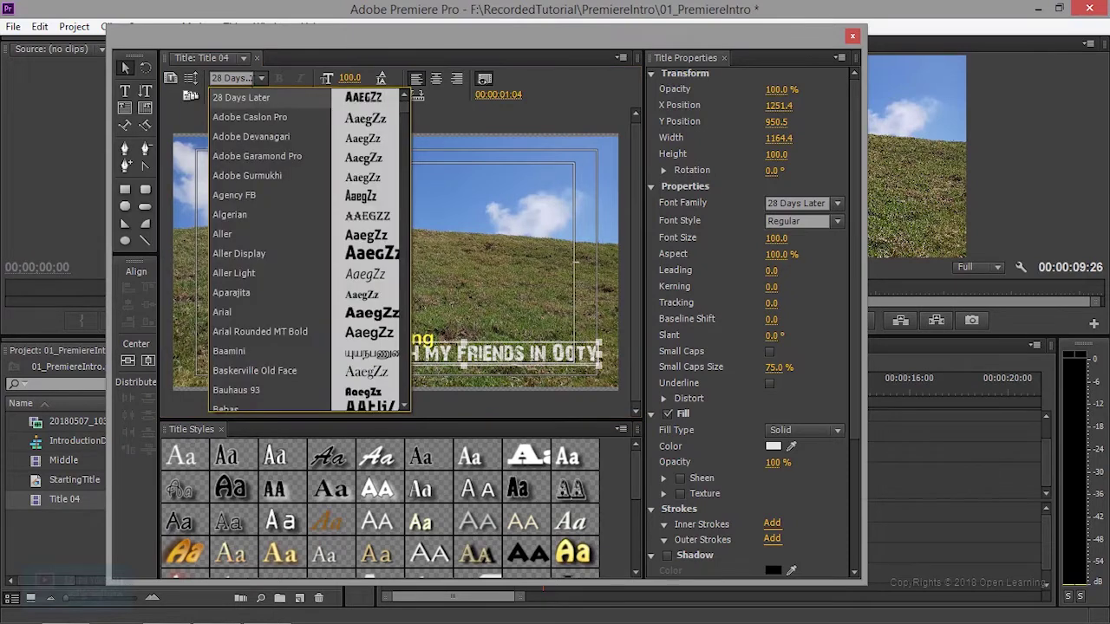
{"action": "left_click", "coordinate": [232, 74]}
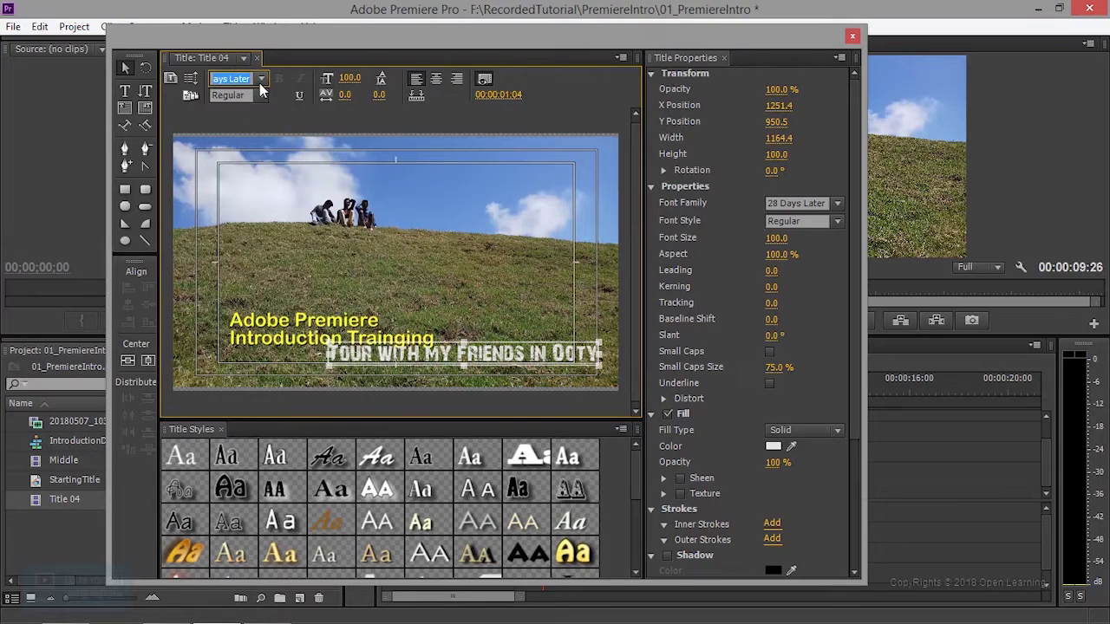
{"action": "left_click", "coordinate": [260, 83]}
{"action": "left_click", "coordinate": [252, 232]}
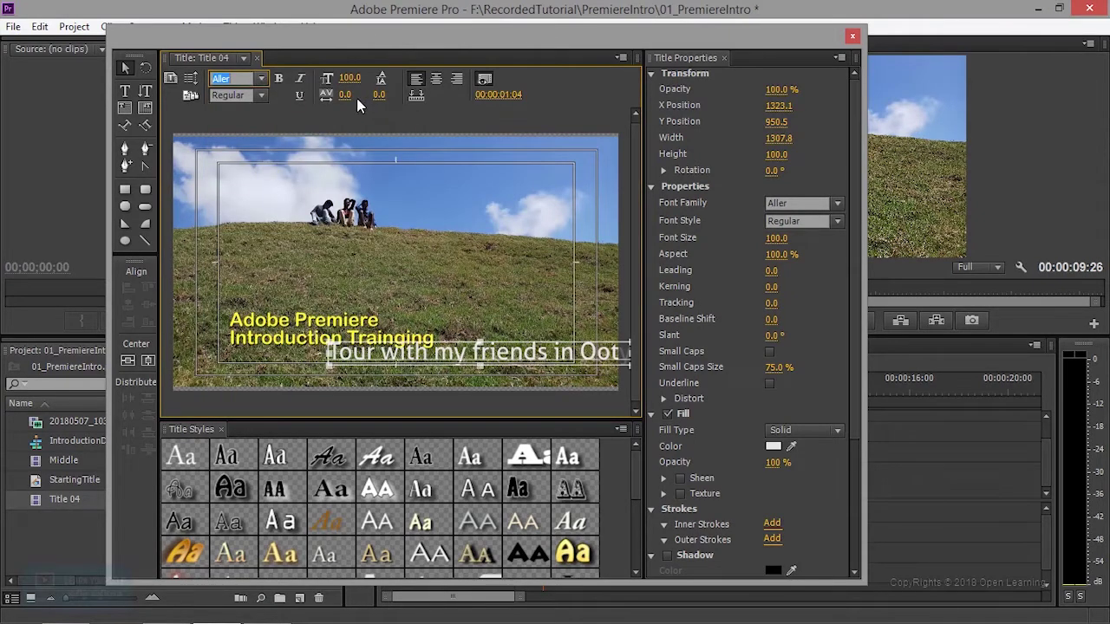
{"action": "left_click_drag", "start_coordinate": [776, 237], "coordinate": [746, 238]}
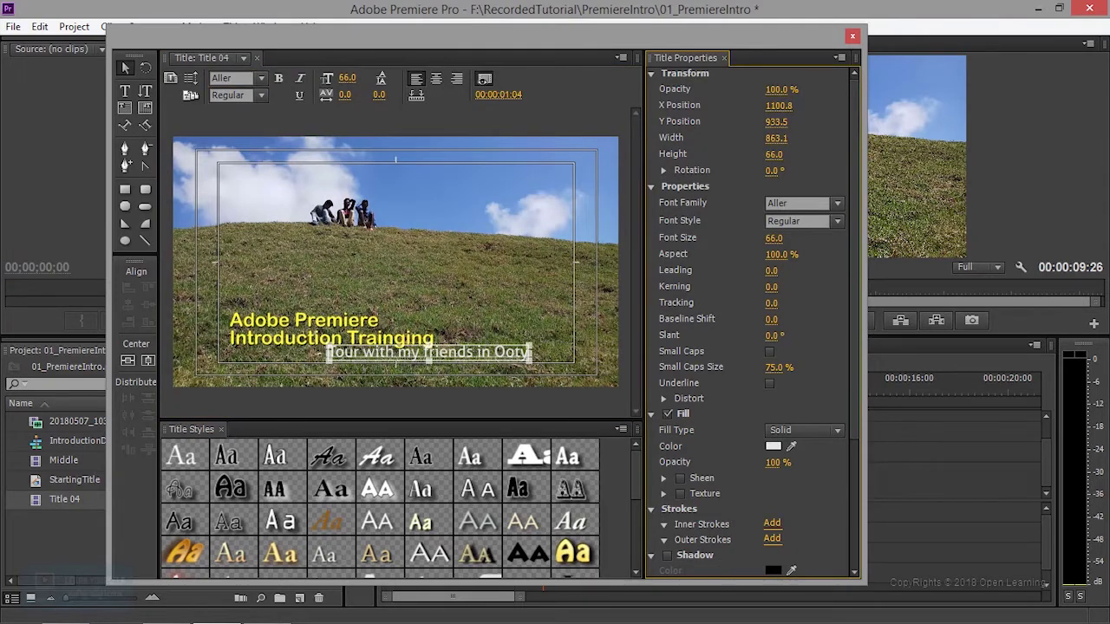
{"action": "key", "text": "Escape"}
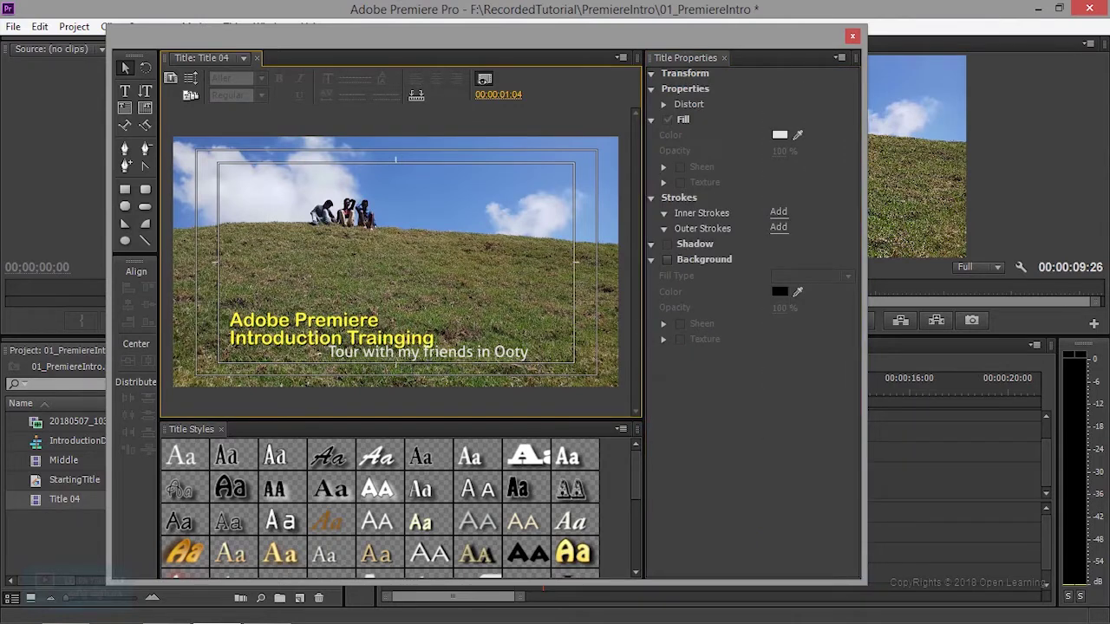
{"action": "left_click", "coordinate": [426, 352]}
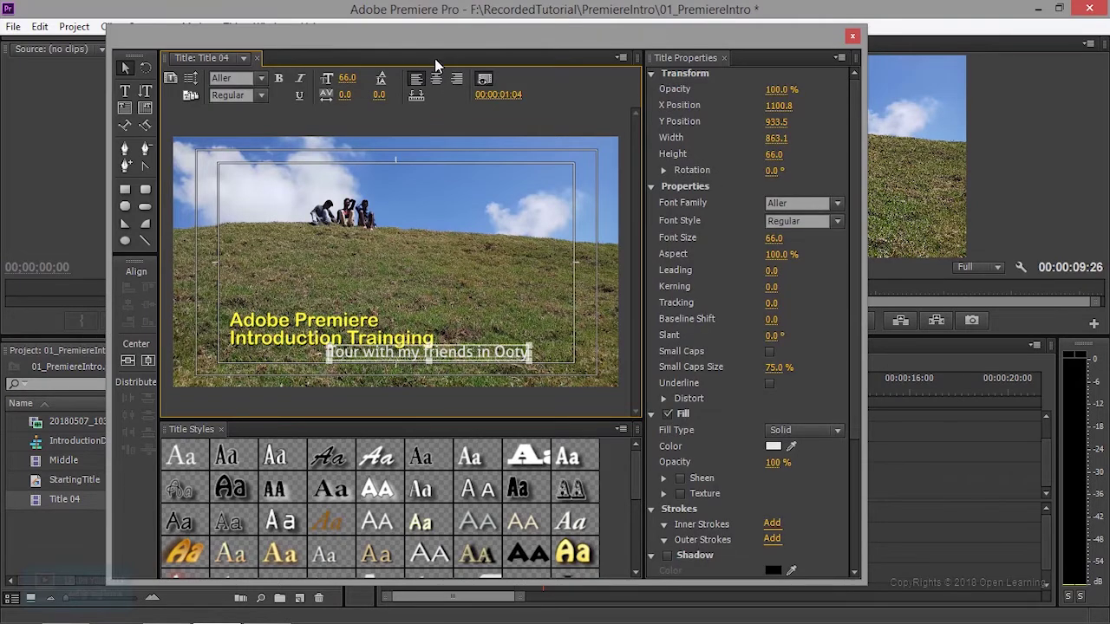
{"action": "left_click_drag", "start_coordinate": [444, 37], "coordinate": [469, 58]}
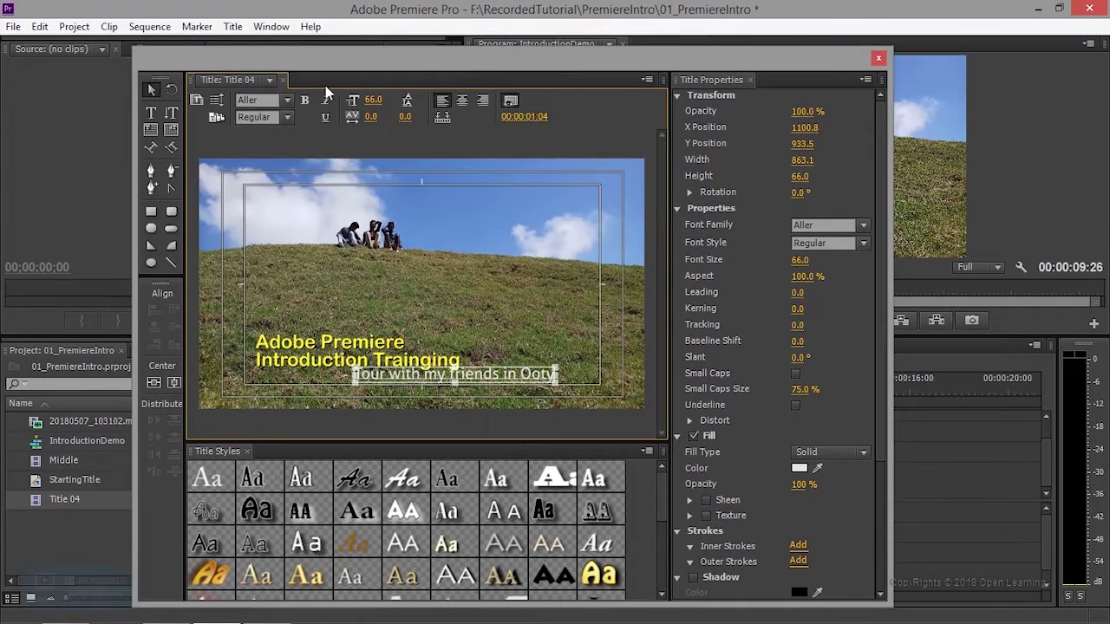
{"action": "left_click", "coordinate": [232, 27]}
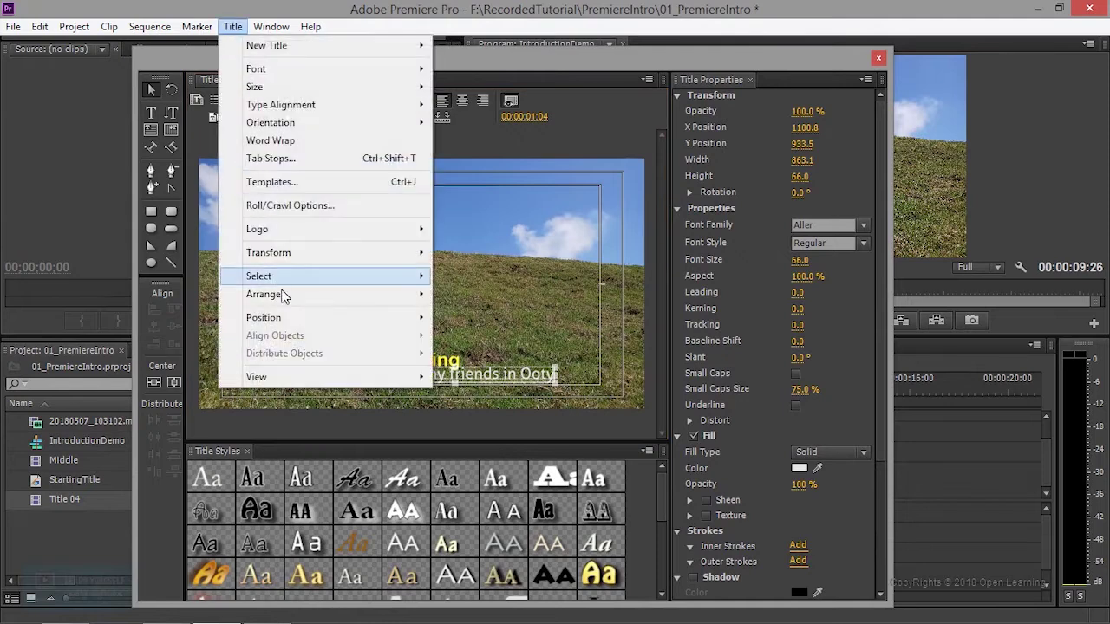
Set the title to Crawl Left with Start Off Screen and End Off Screen enabled.
{"action": "left_click", "coordinate": [323, 210]}
{"action": "left_click_drag", "start_coordinate": [592, 215], "coordinate": [583, 104]}
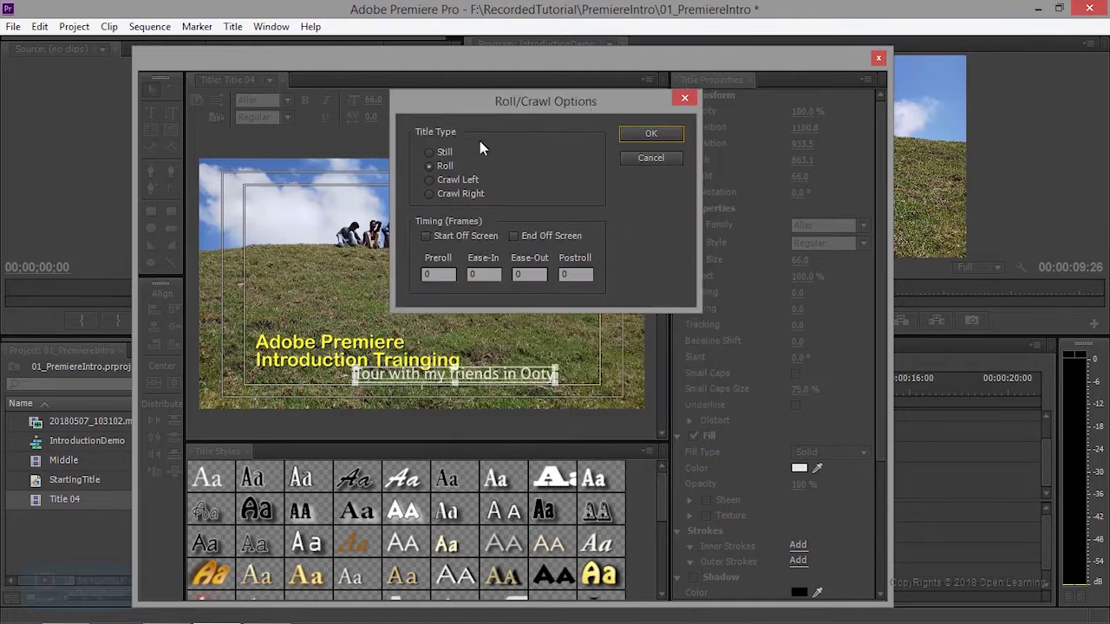
{"action": "left_click", "coordinate": [460, 180]}
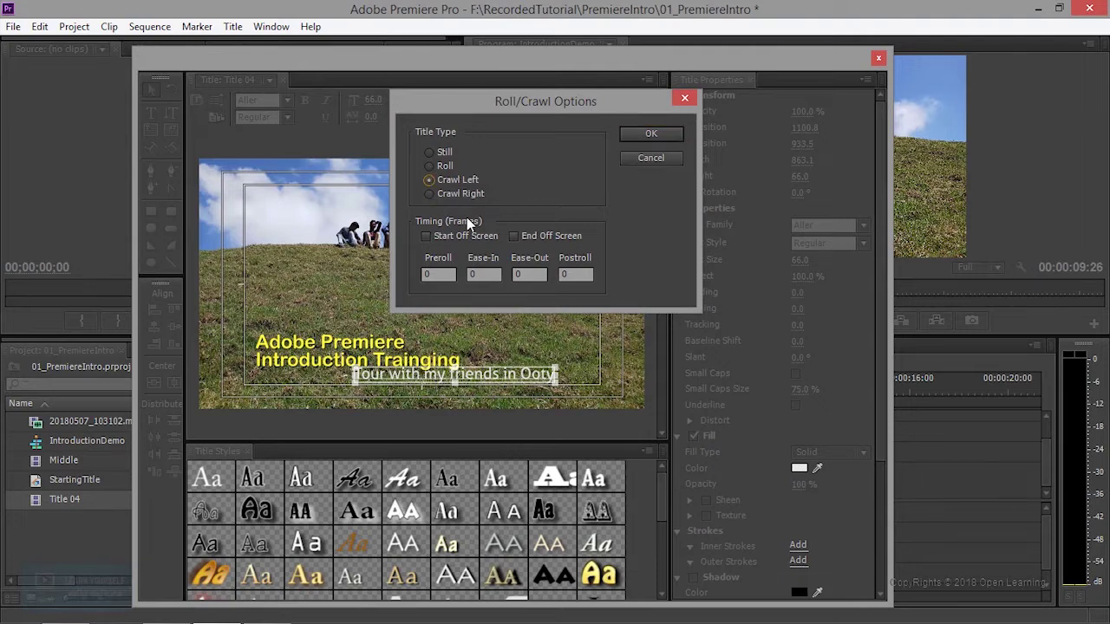
{"action": "left_click", "coordinate": [426, 236]}
{"action": "left_click", "coordinate": [426, 236]}
{"action": "left_click", "coordinate": [426, 236]}
{"action": "left_click", "coordinate": [425, 235]}
{"action": "left_click", "coordinate": [425, 235]}
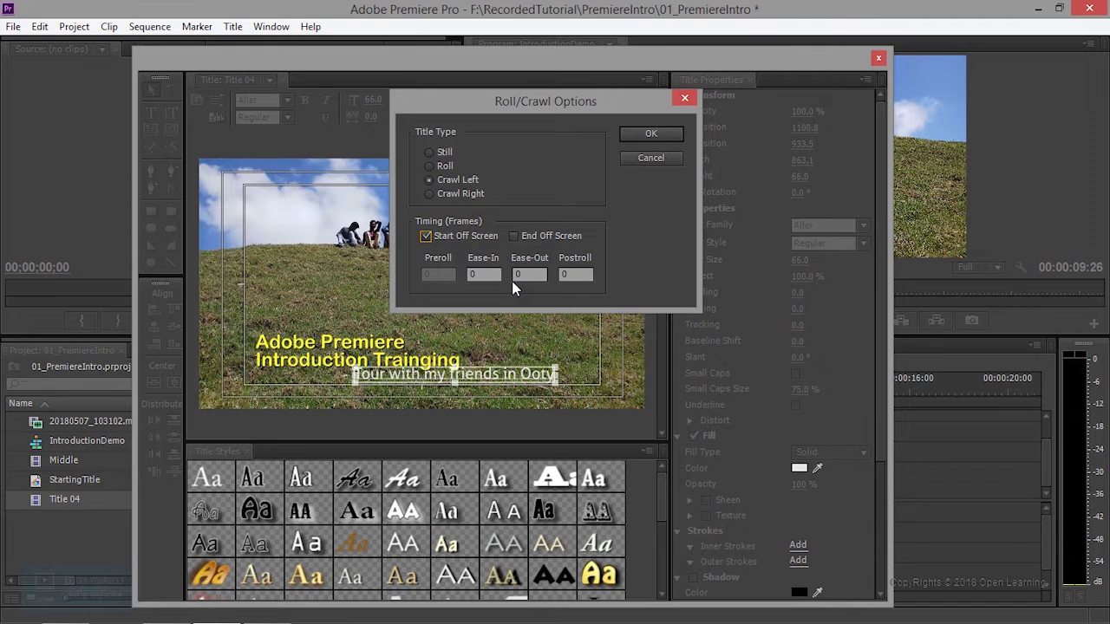
{"action": "left_click", "coordinate": [517, 236]}
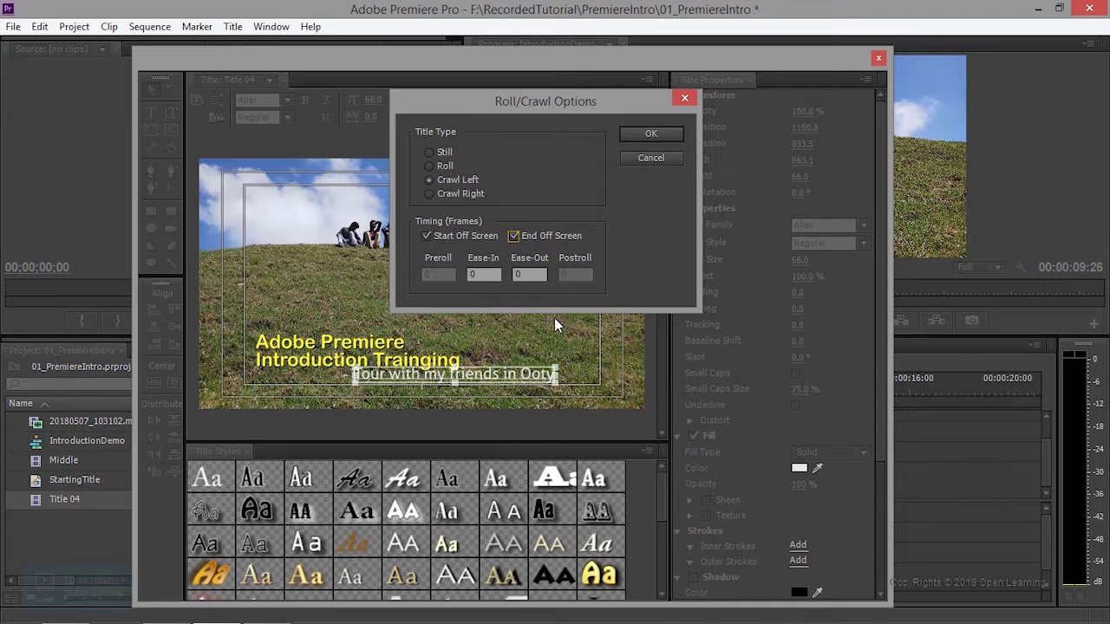
{"action": "left_click", "coordinate": [666, 135]}
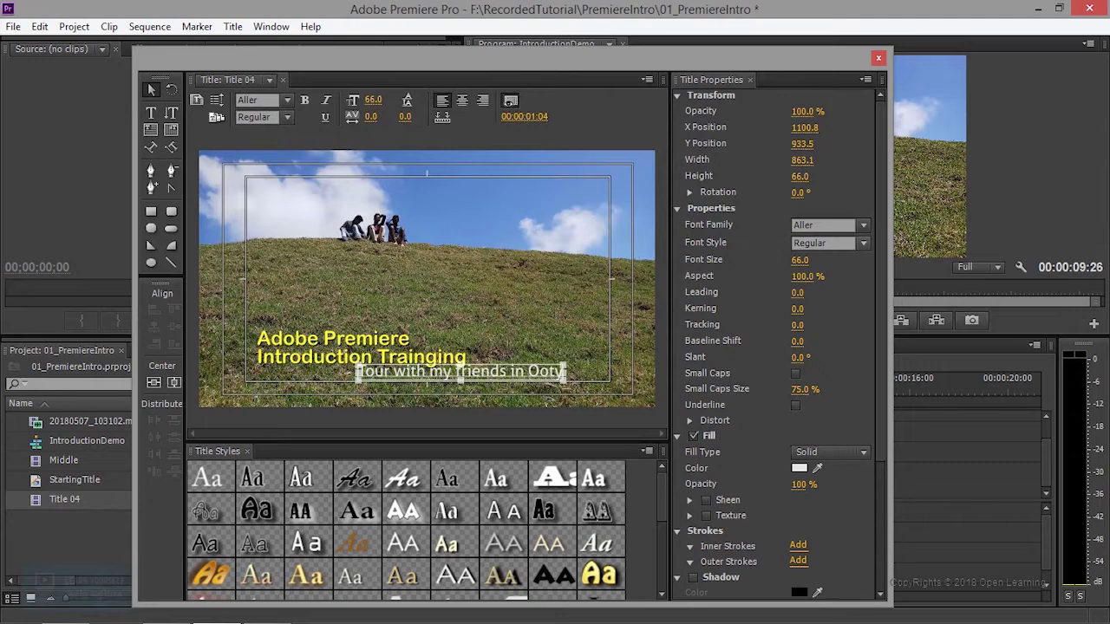
{"action": "left_click", "coordinate": [879, 58]}
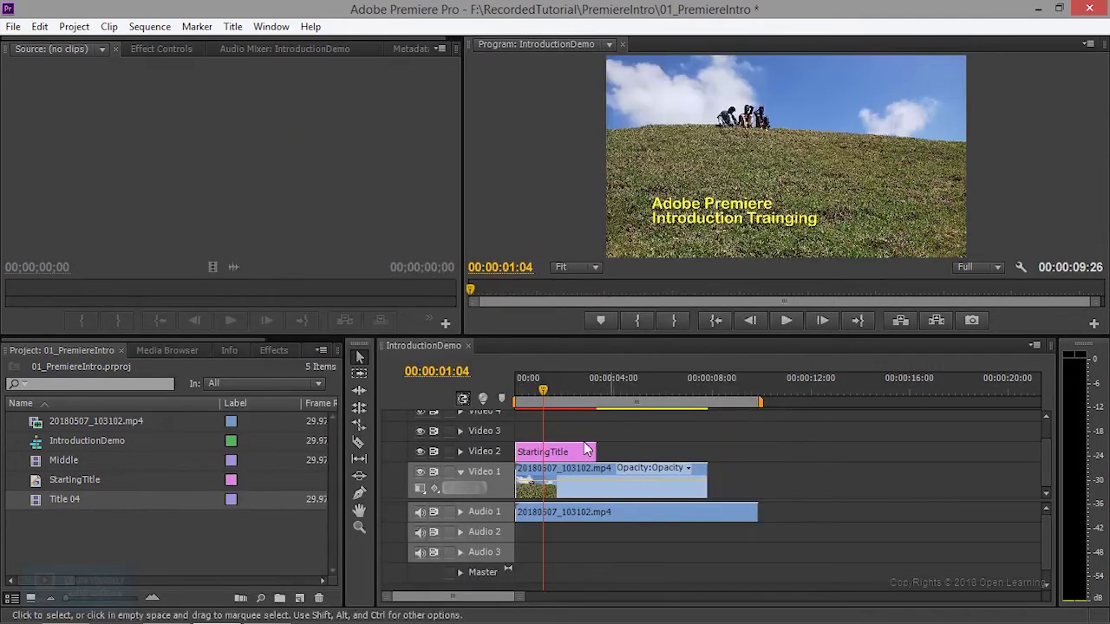
Rename the Title 04 project item, typing 'Roll Trtle' as the new name.
{"action": "left_click", "coordinate": [79, 499]}
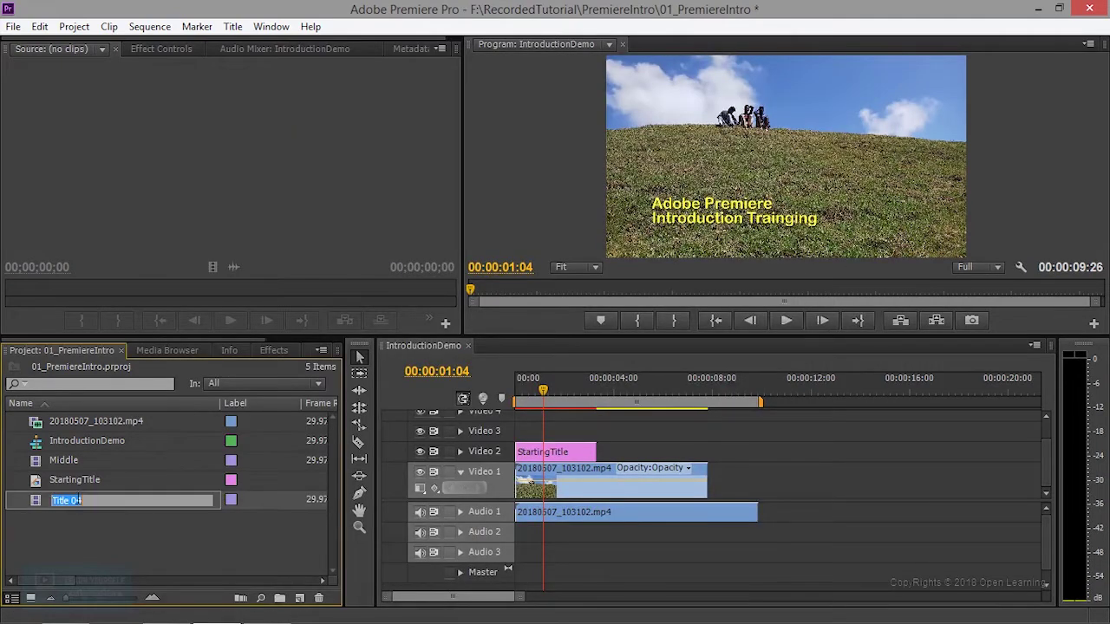
{"action": "right_click", "coordinate": [79, 499]}
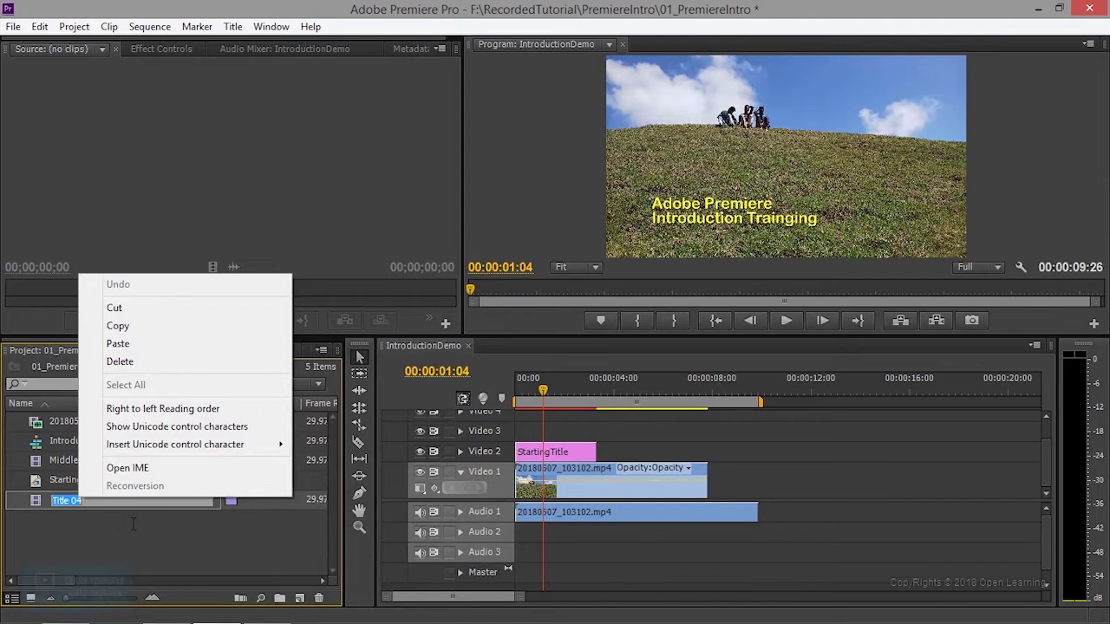
{"action": "key", "text": "Delete"}
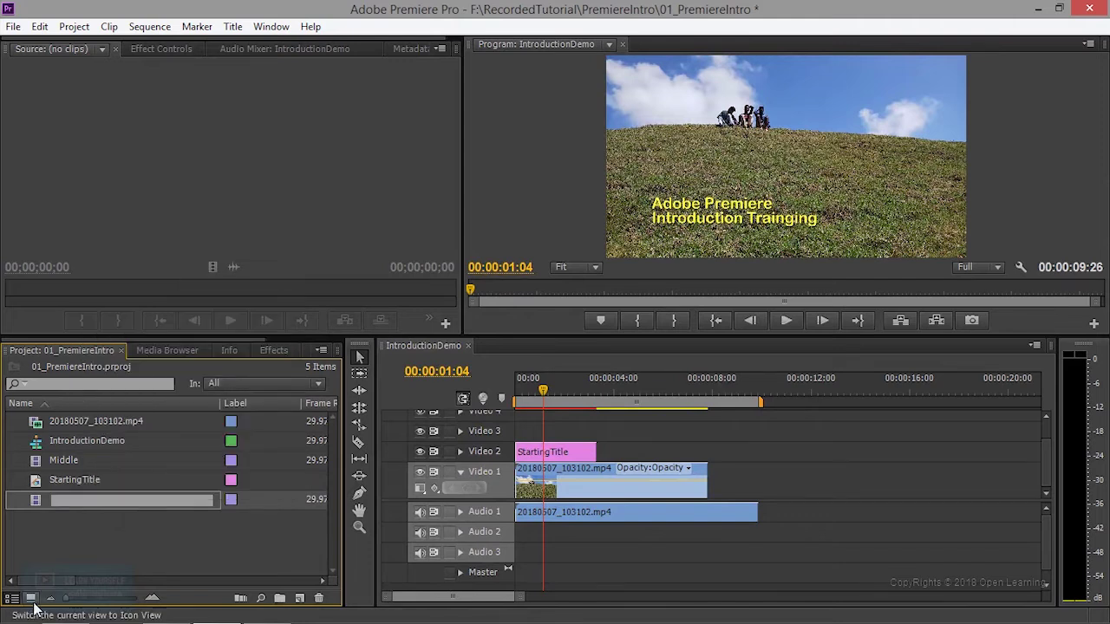
{"action": "type", "text": "R"}
{"action": "key", "text": "BackSpace"}
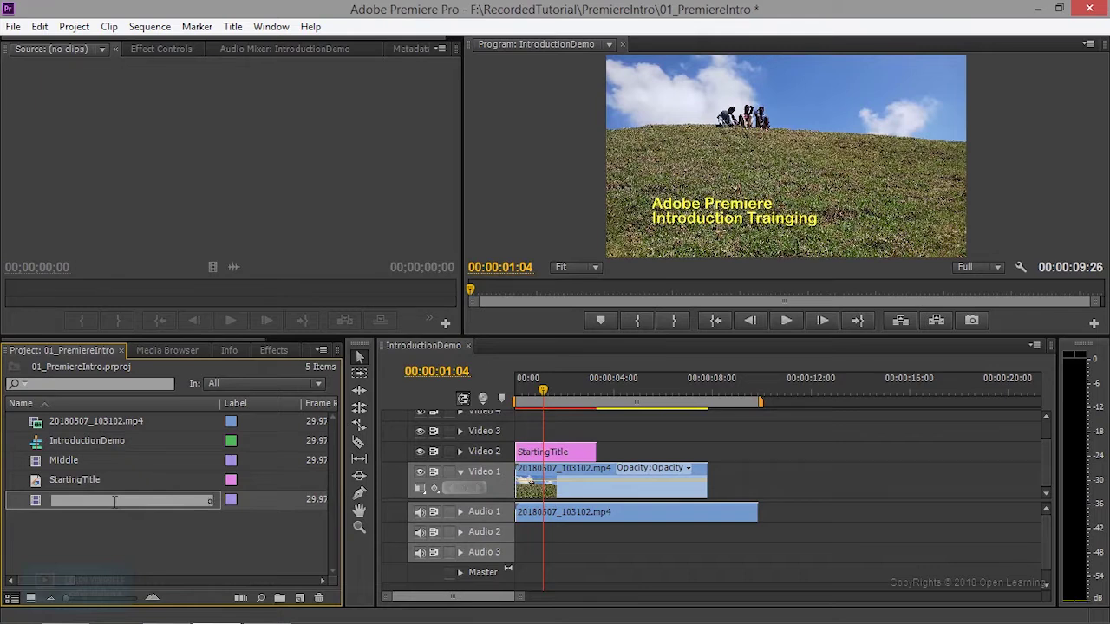
{"action": "type", "text": "Ro"}
{"action": "type", "text": "ll"}
{"action": "type", "text": " Tr"}
{"action": "type", "text": "tle"}
{"action": "key", "text": "Return"}
Correct the item's name to 'Rolll Title' and drag it onto Video 3.
{"action": "double_click", "coordinate": [78, 500]}
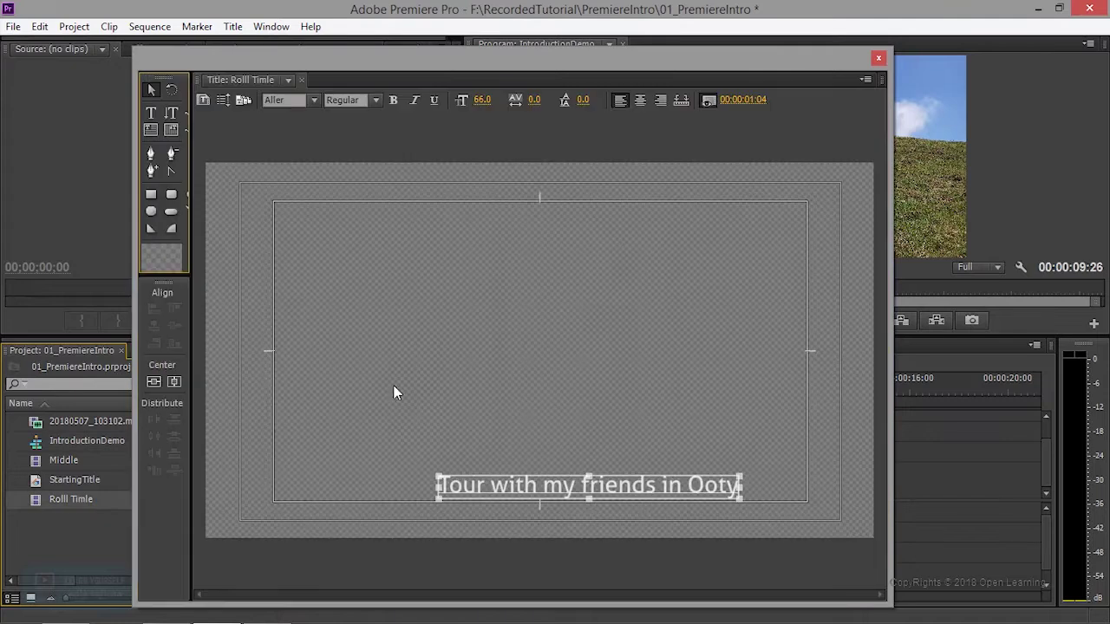
{"action": "left_click", "coordinate": [879, 57]}
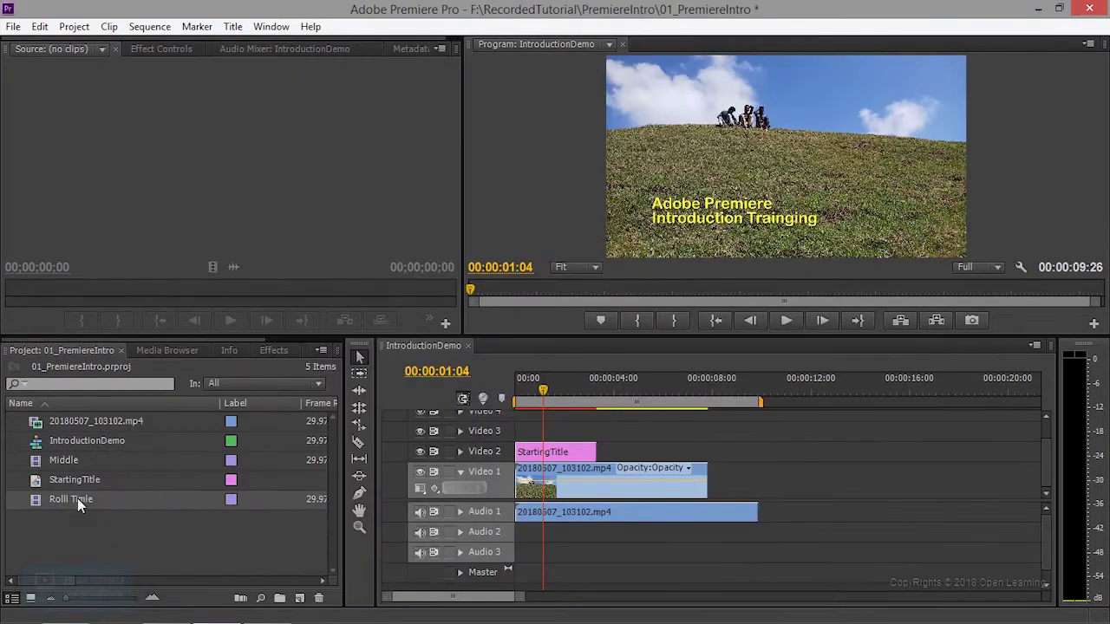
{"action": "left_click", "coordinate": [77, 499]}
{"action": "key", "text": "BackSpace"}
{"action": "key", "text": "BackSpace"}
{"action": "key", "text": "BackSpace"}
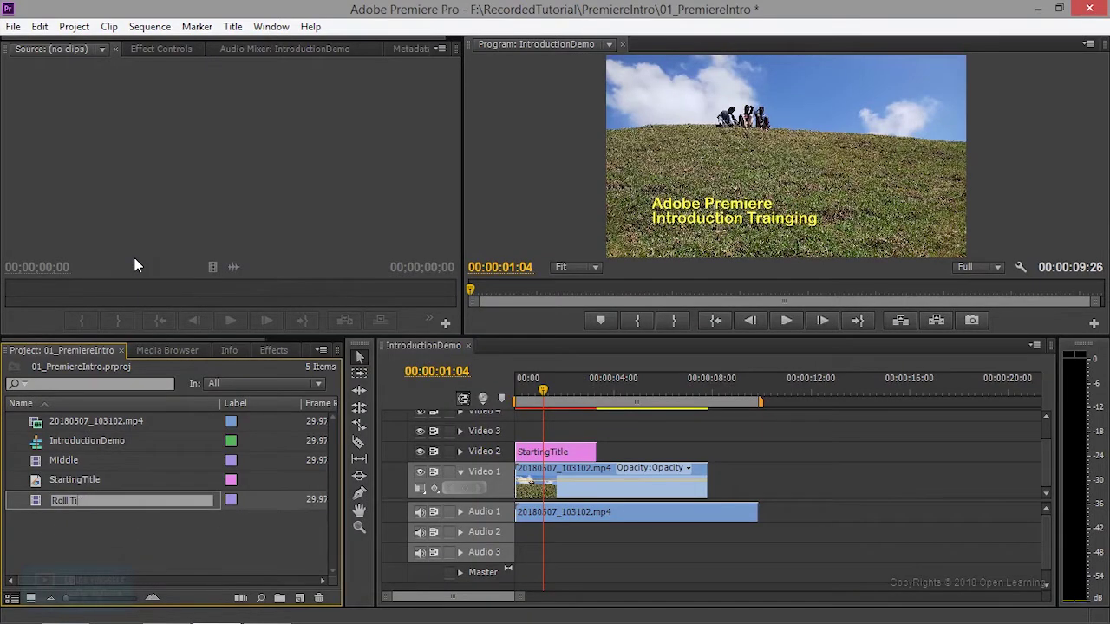
{"action": "type", "text": "tle"}
{"action": "key", "text": "Return"}
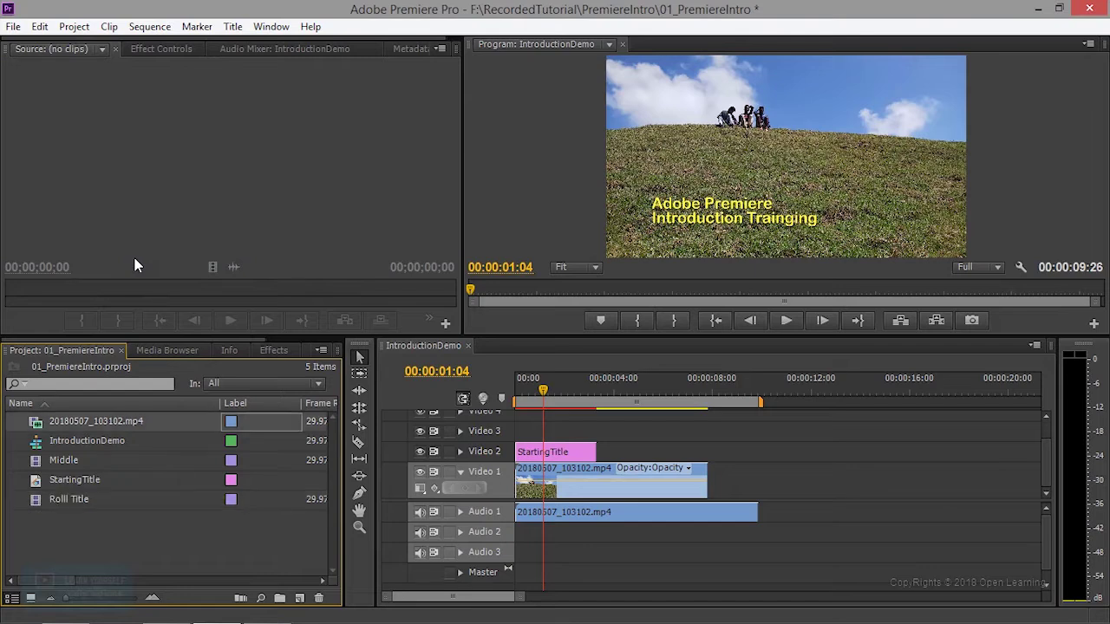
{"action": "mouse_move", "coordinate": [53, 499]}
{"action": "left_mouse_down"}
{"action": "mouse_move", "coordinate": [564, 431]}
{"action": "mouse_move", "coordinate": [539, 432]}
{"action": "left_mouse_up"}
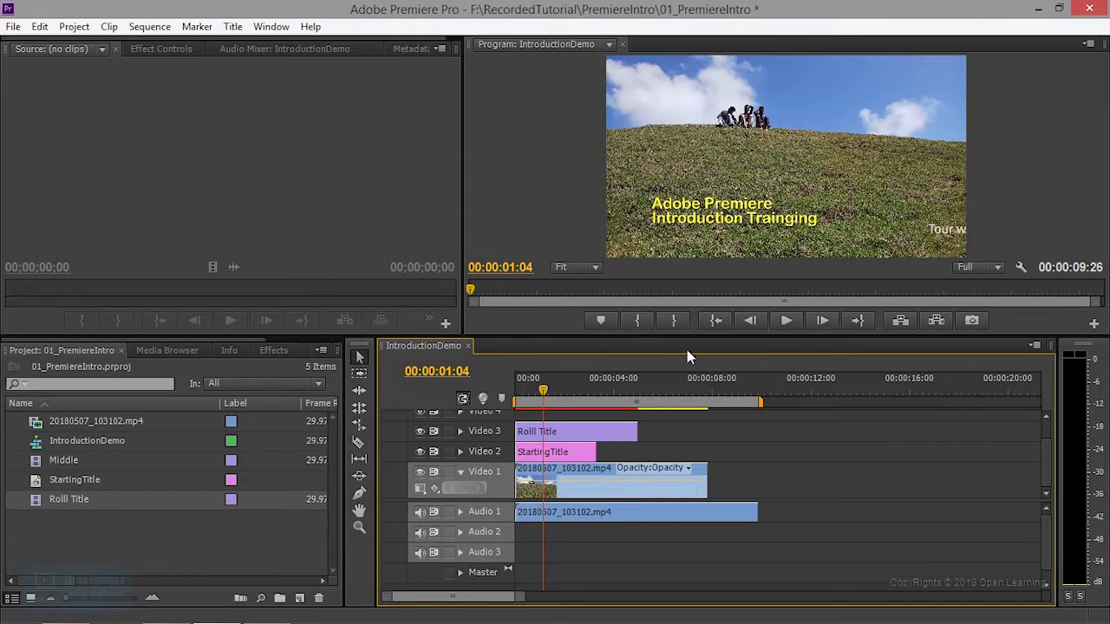
Extend Rolll Title to the video's end, preview from the start, and hide the Video 2 track.
{"action": "left_click_drag", "start_coordinate": [637, 431], "coordinate": [756, 431]}
{"action": "key", "text": "Home"}
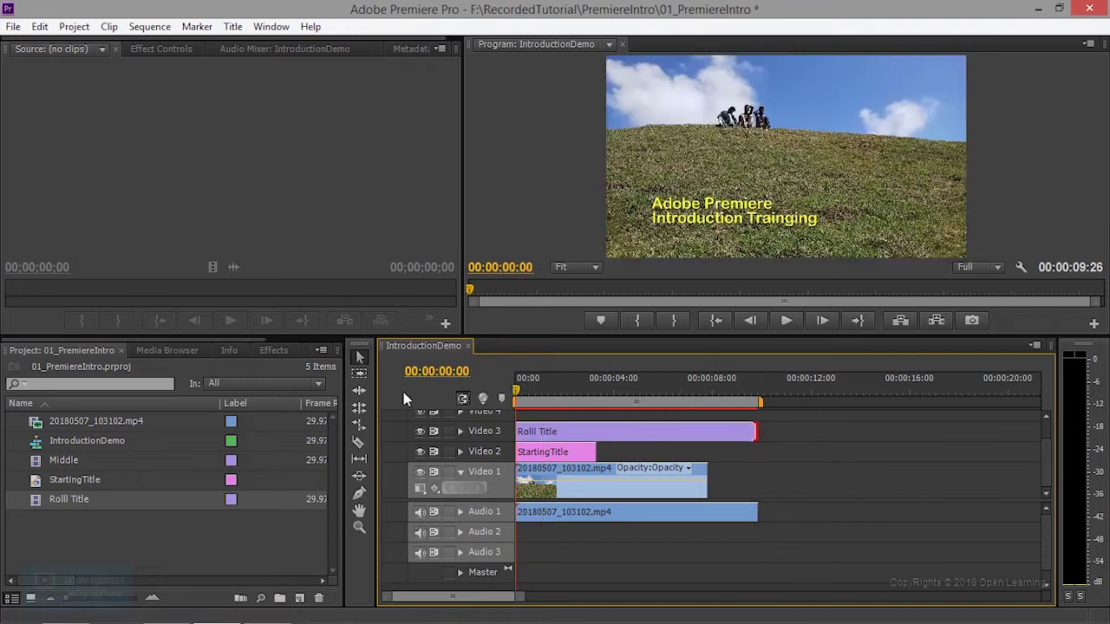
{"action": "left_click", "coordinate": [785, 320]}
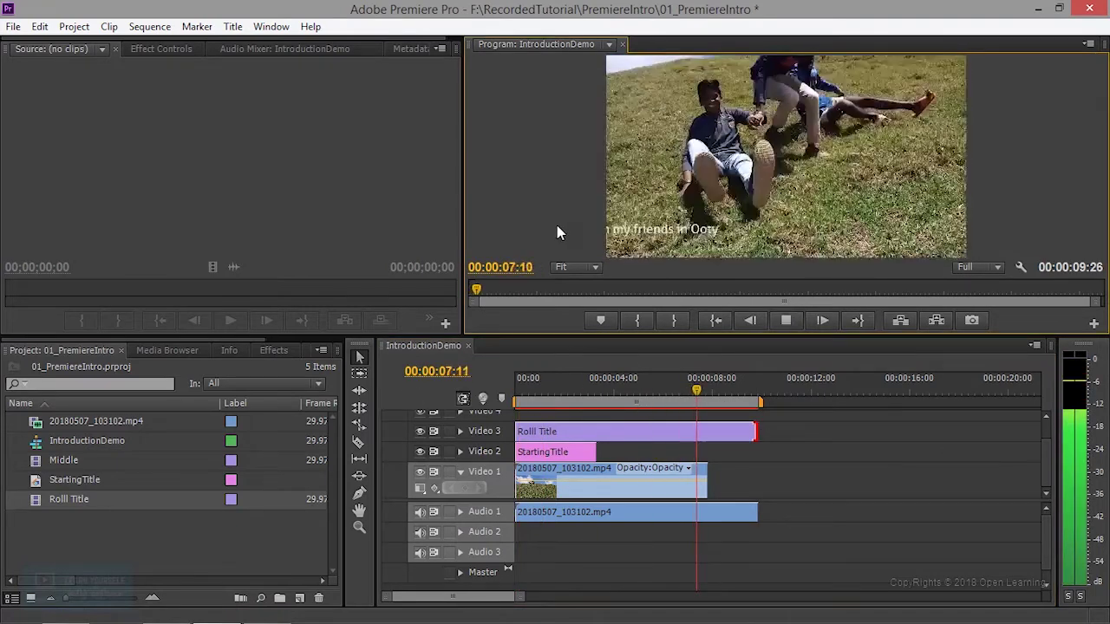
{"action": "left_click", "coordinate": [420, 452]}
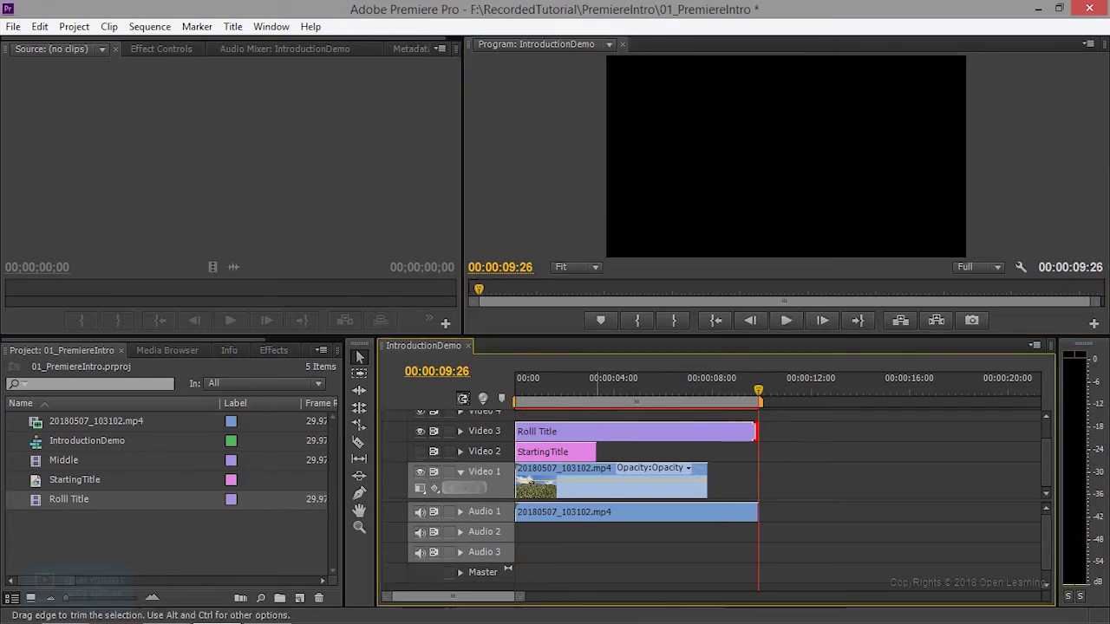
{"action": "left_click", "coordinate": [78, 500]}
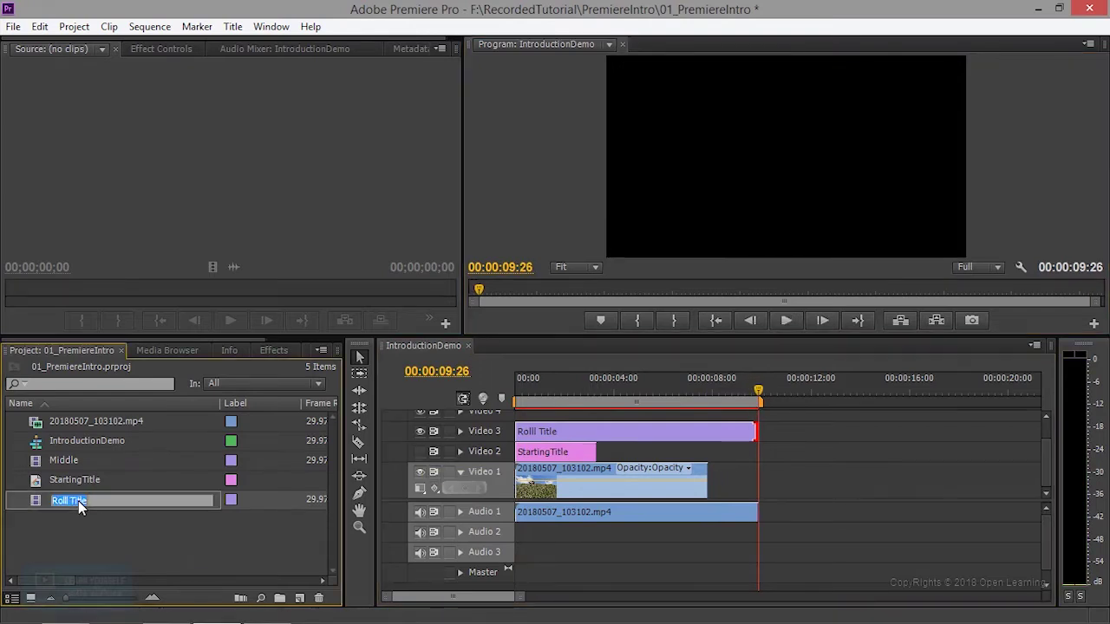
Open Rolll Title in the Titler and draw a white rectangle across the lower frame.
{"action": "left_click", "coordinate": [40, 514]}
{"action": "double_click", "coordinate": [35, 499]}
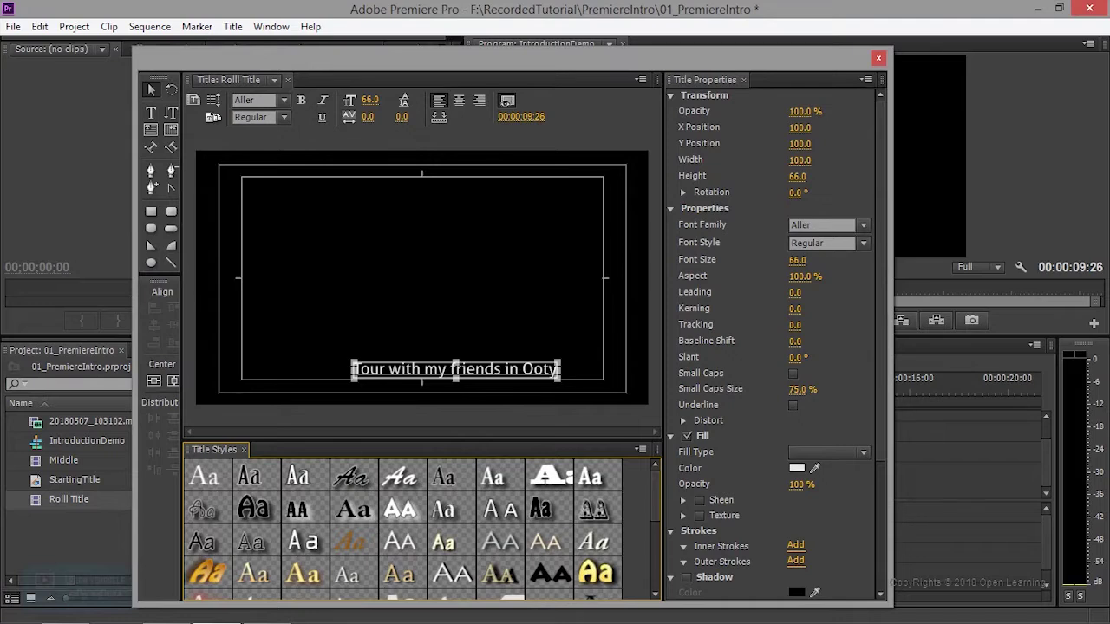
{"action": "left_click", "coordinate": [151, 211]}
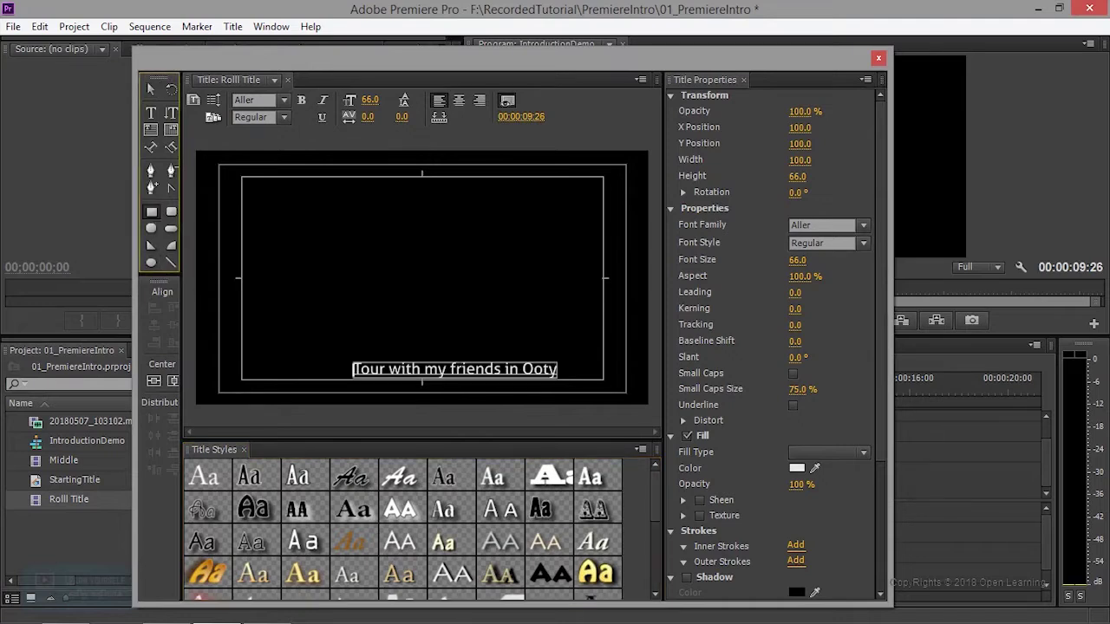
{"action": "mouse_move", "coordinate": [195, 350]}
{"action": "left_mouse_down"}
{"action": "mouse_move", "coordinate": [581, 385]}
{"action": "mouse_move", "coordinate": [652, 374]}
{"action": "left_mouse_up"}
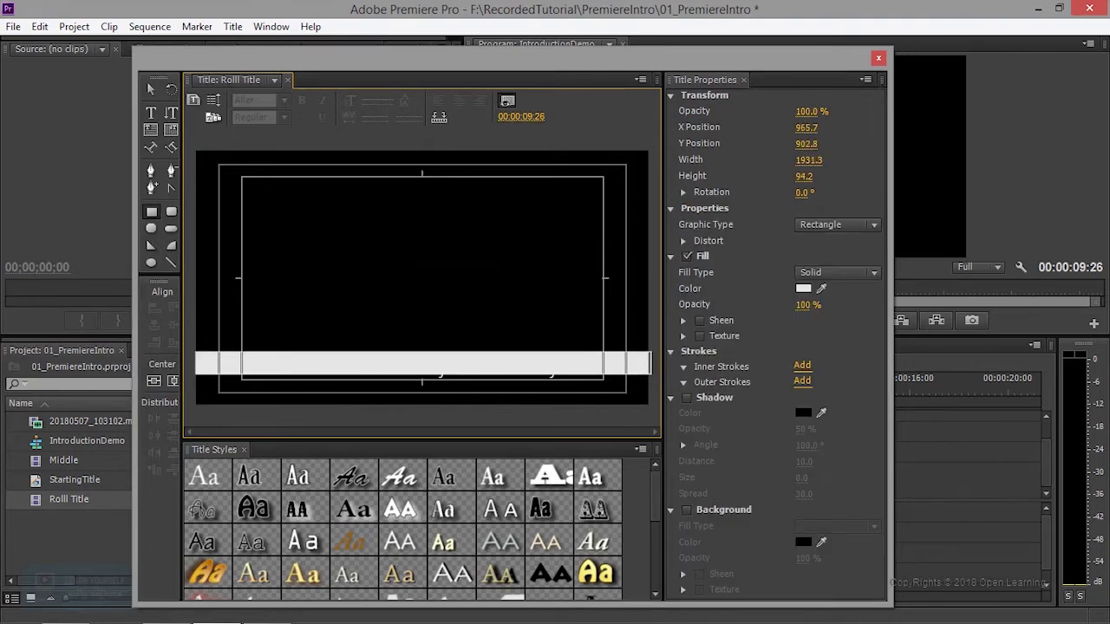
Thin the white bar into a narrow strip and move it just above the caption.
{"action": "left_click_drag", "start_coordinate": [650, 375], "coordinate": [651, 367]}
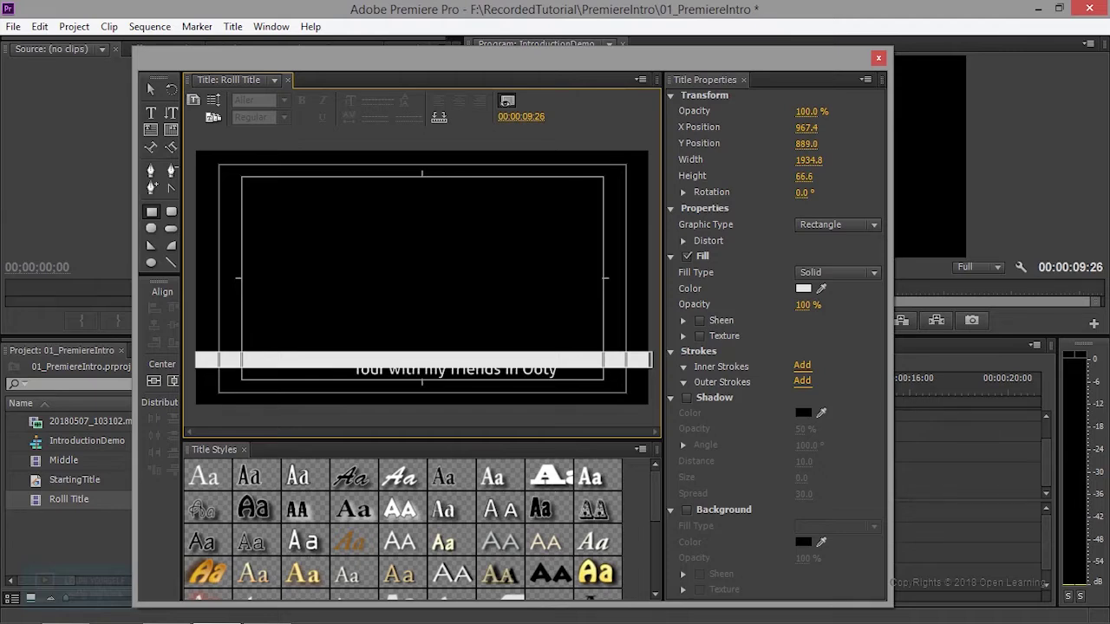
{"action": "left_click", "coordinate": [151, 90]}
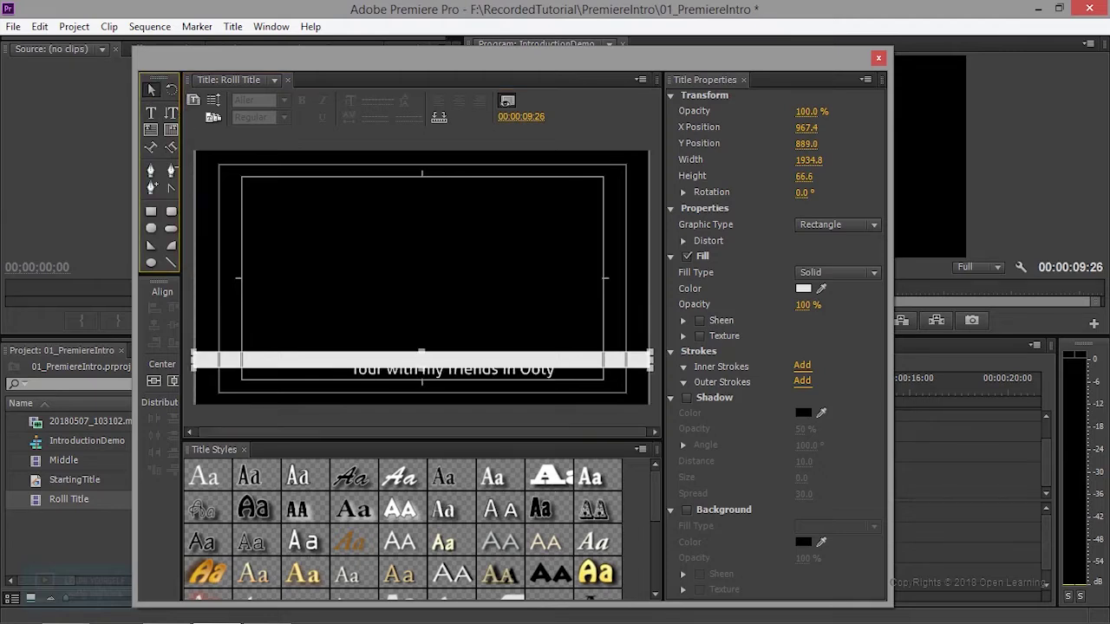
{"action": "key", "text": "Down"}
{"action": "key", "text": "shift+Down"}
{"action": "key", "text": "Down"}
{"action": "key", "text": "Down"}
{"action": "key", "text": "Down"}
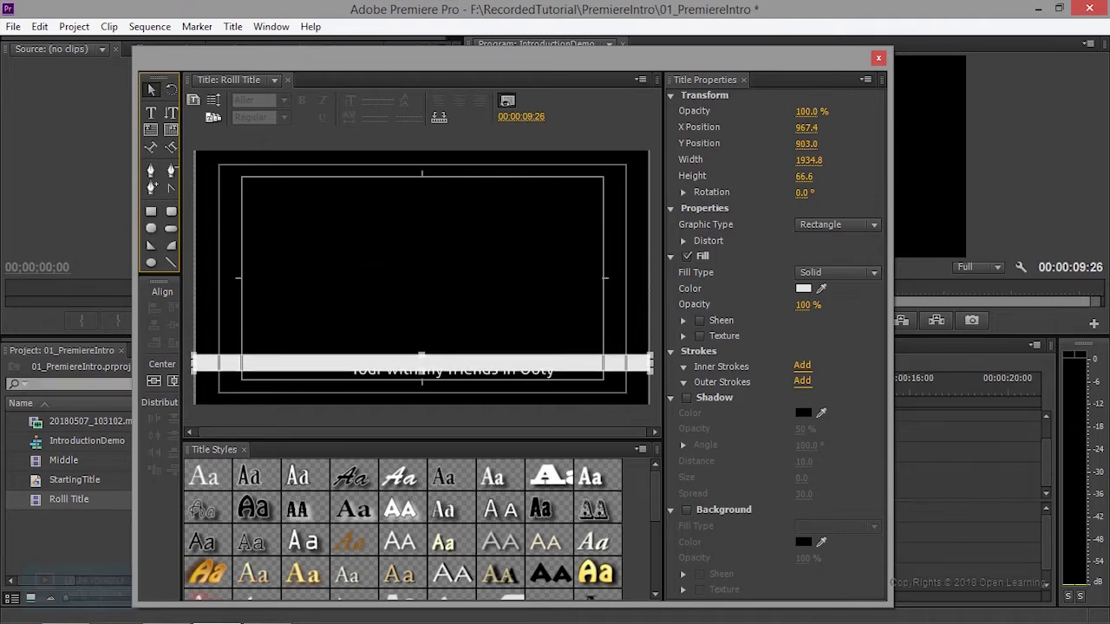
{"action": "key", "text": "Down"}
{"action": "key", "text": "Down"}
{"action": "mouse_move", "coordinate": [422, 357]}
{"action": "left_mouse_down"}
{"action": "mouse_move", "coordinate": [424, 374]}
{"action": "mouse_move", "coordinate": [422, 364]}
{"action": "left_mouse_up"}
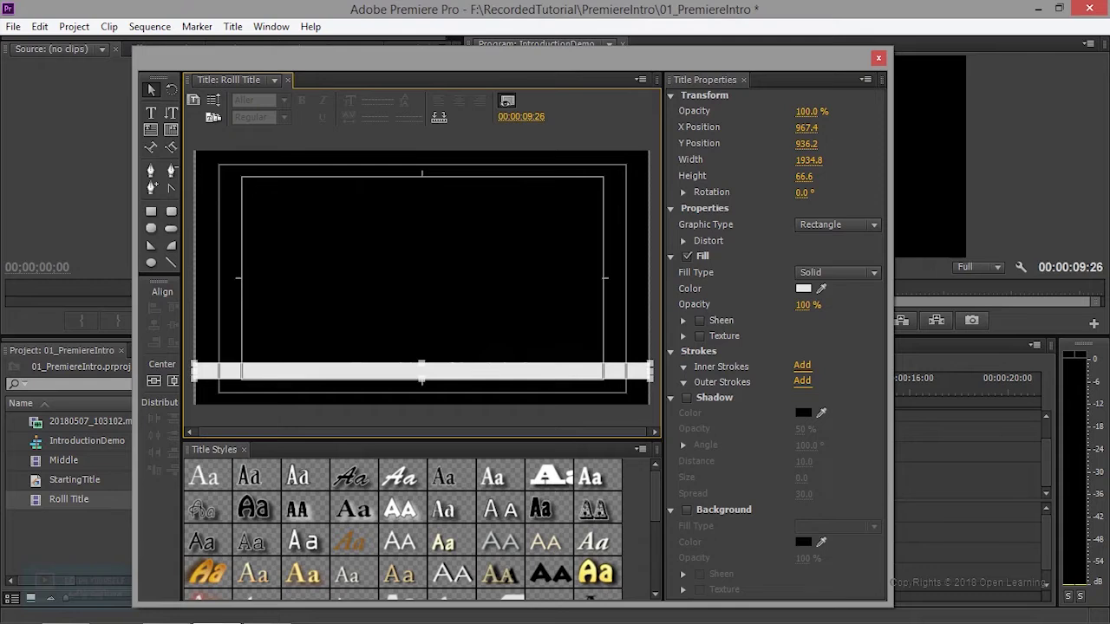
{"action": "left_click", "coordinate": [422, 365]}
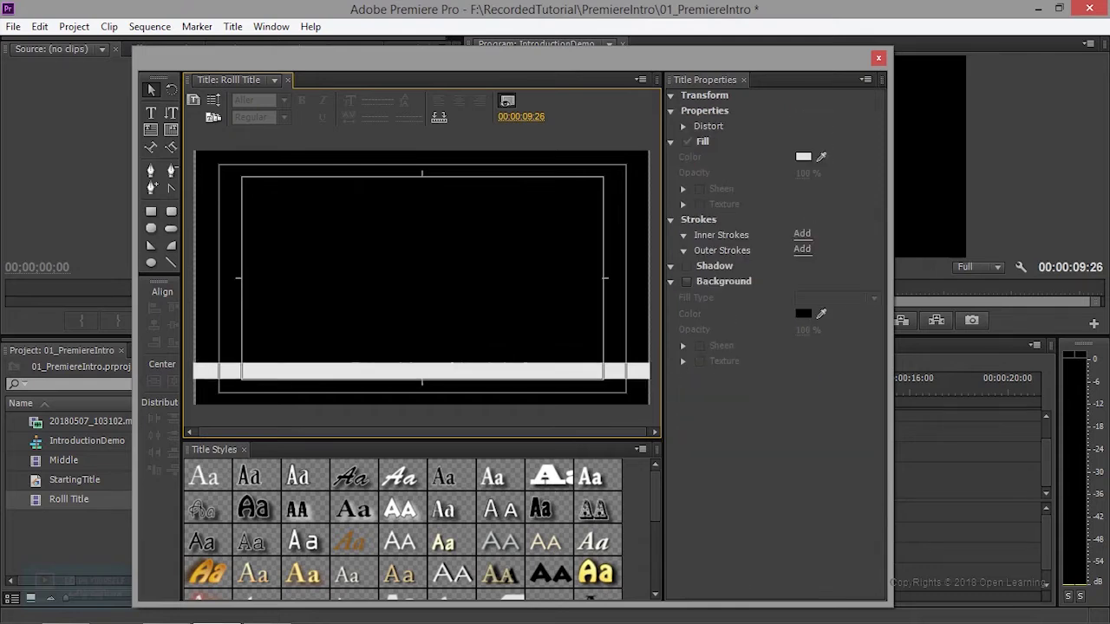
{"action": "left_click_drag", "start_coordinate": [422, 372], "coordinate": [423, 343]}
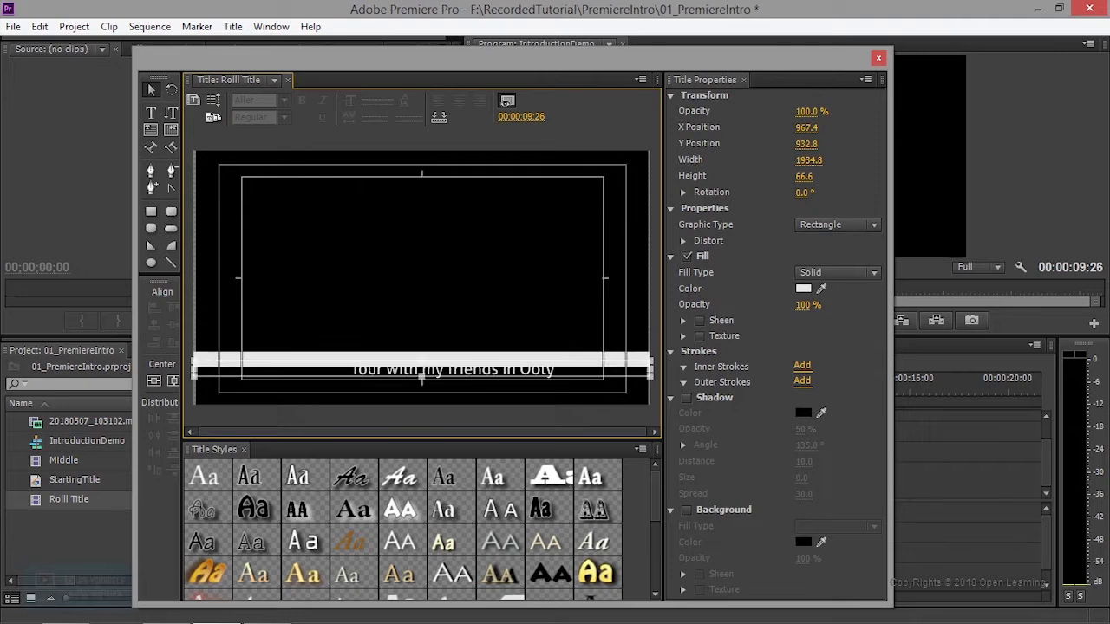
{"action": "double_click", "coordinate": [451, 369]}
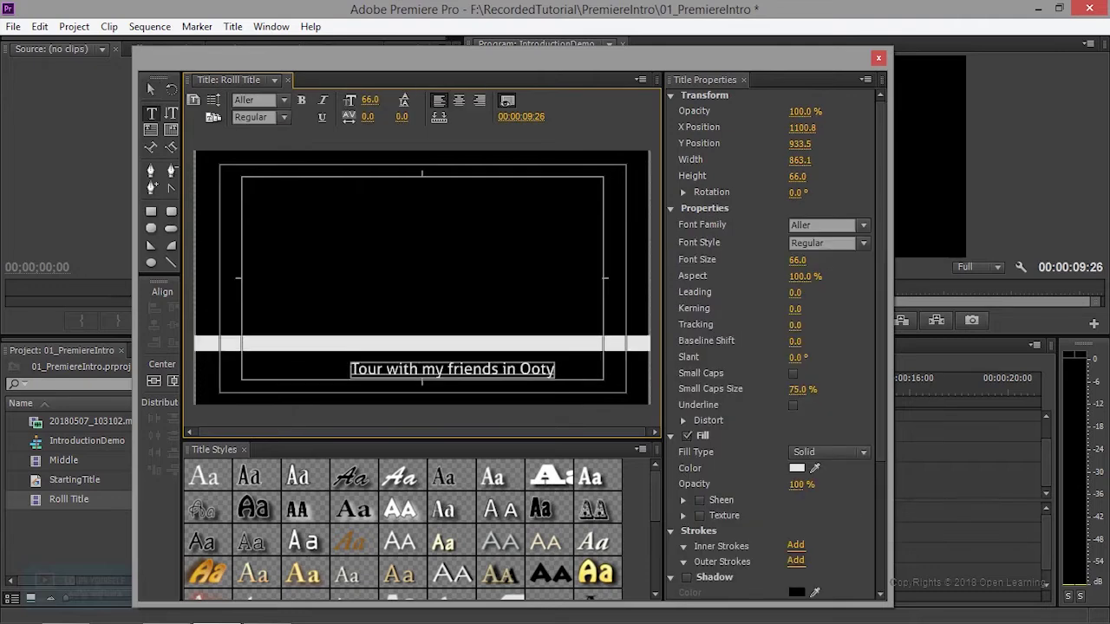
Move the caption up to mid-frame and lower the white bar toward the frame bottom.
{"action": "left_click", "coordinate": [153, 92]}
{"action": "left_click_drag", "start_coordinate": [451, 369], "coordinate": [447, 291]}
{"action": "left_click", "coordinate": [447, 344]}
{"action": "left_click_drag", "start_coordinate": [422, 345], "coordinate": [422, 379]}
Change the caption's fill colour to orange (CD8E07).
{"action": "left_click", "coordinate": [448, 291]}
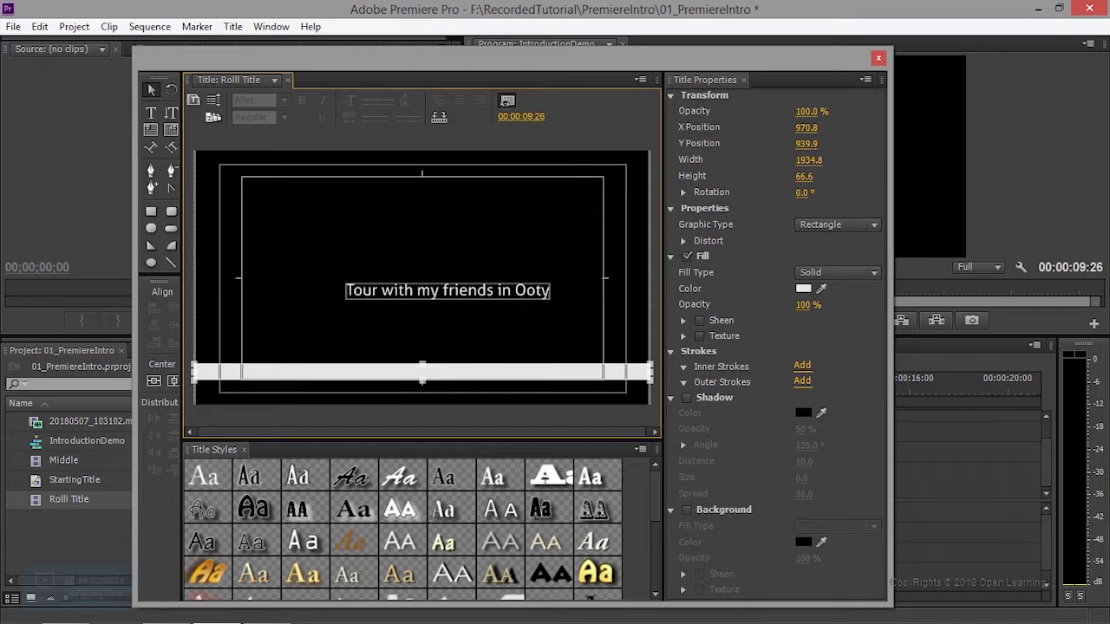
{"action": "left_click", "coordinate": [796, 468]}
{"action": "left_click_drag", "start_coordinate": [602, 387], "coordinate": [602, 284]}
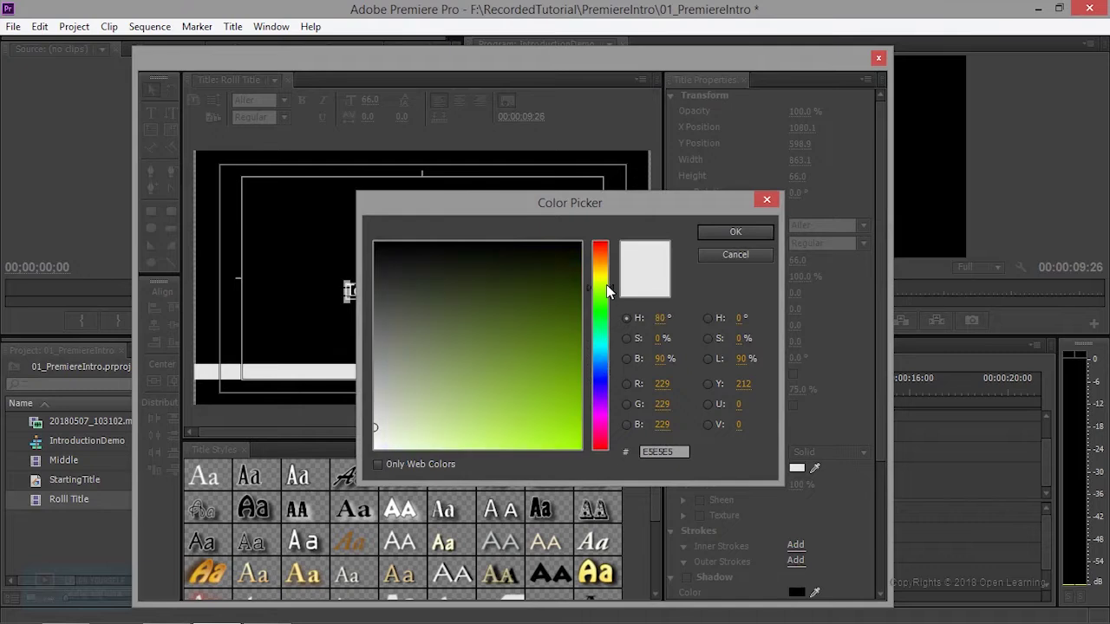
{"action": "left_click", "coordinate": [560, 381]}
{"action": "mouse_move", "coordinate": [562, 388]}
{"action": "left_mouse_down"}
{"action": "mouse_move", "coordinate": [584, 426]}
{"action": "mouse_move", "coordinate": [579, 364]}
{"action": "left_mouse_up"}
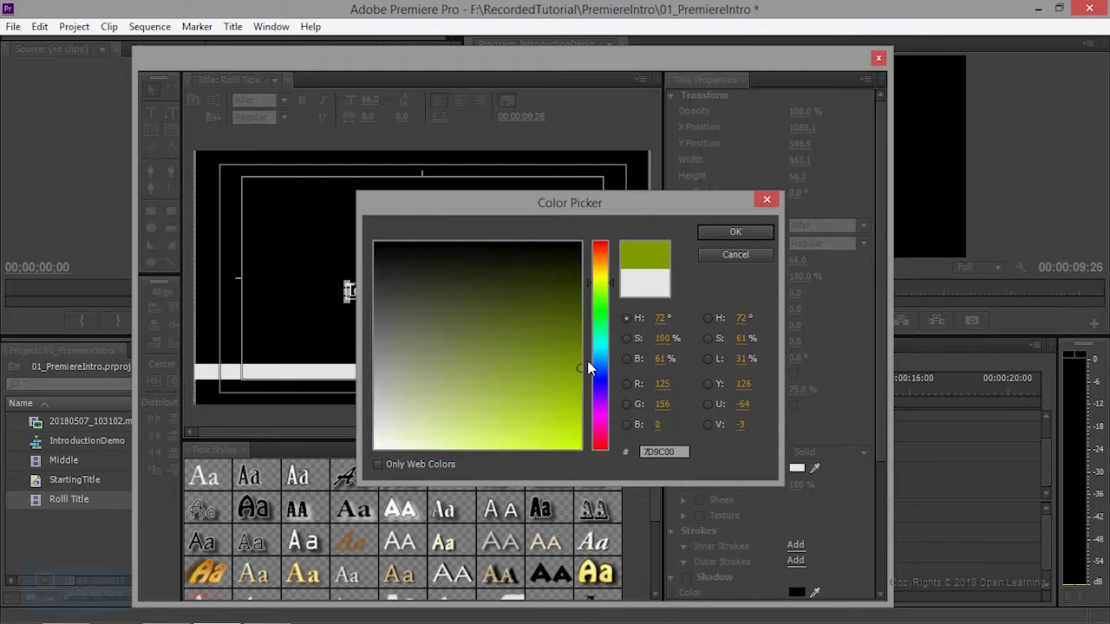
{"action": "left_click", "coordinate": [608, 274]}
{"action": "left_click_drag", "start_coordinate": [608, 274], "coordinate": [608, 268]}
{"action": "left_click_drag", "start_coordinate": [576, 403], "coordinate": [573, 443]}
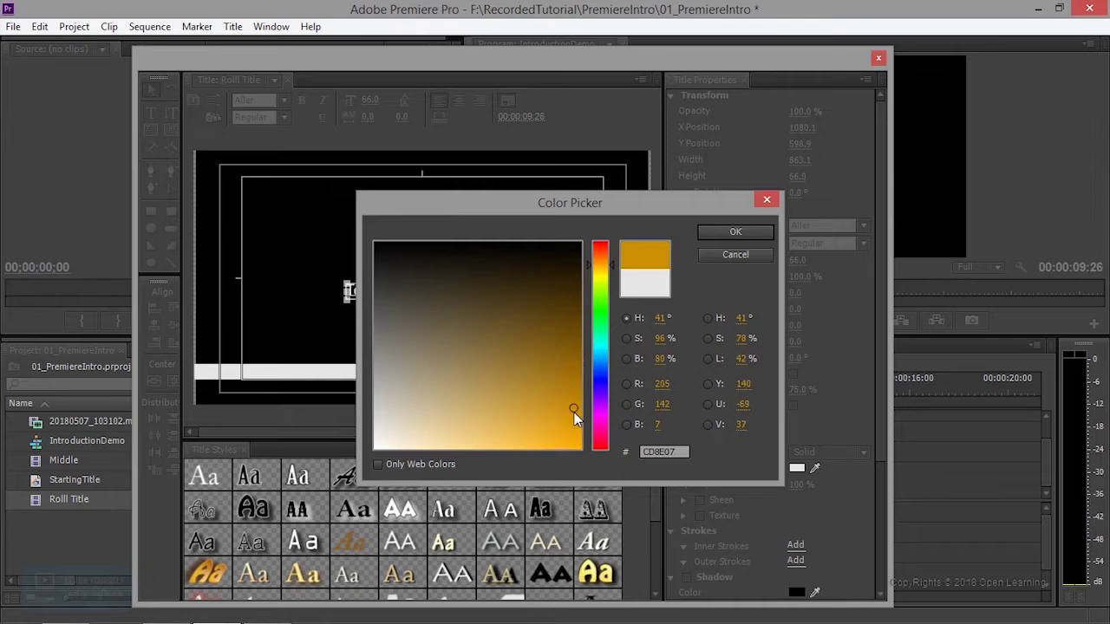
{"action": "left_click", "coordinate": [732, 233]}
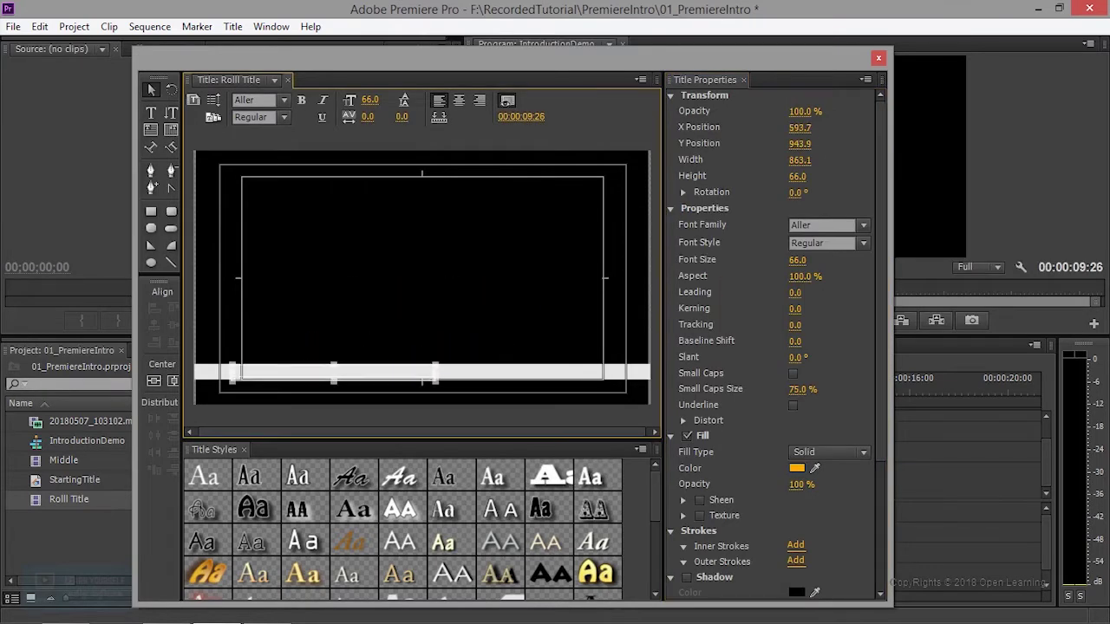
Bring the caption to the front of the white bar and position it on the strip's left end.
{"action": "key", "text": "ctrl+z"}
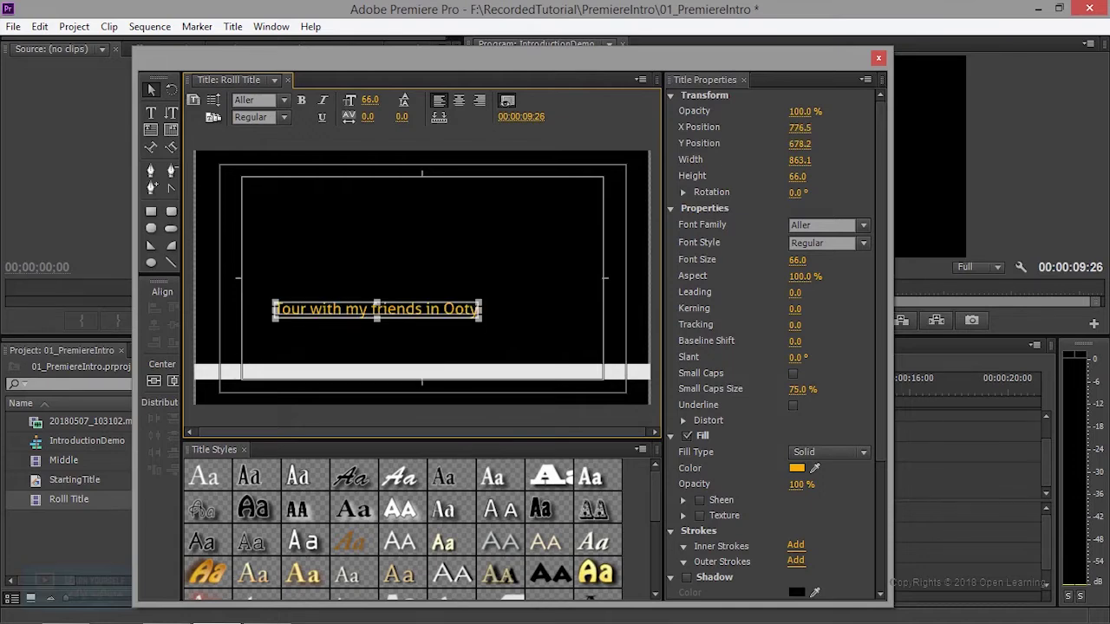
{"action": "right_click", "coordinate": [415, 308]}
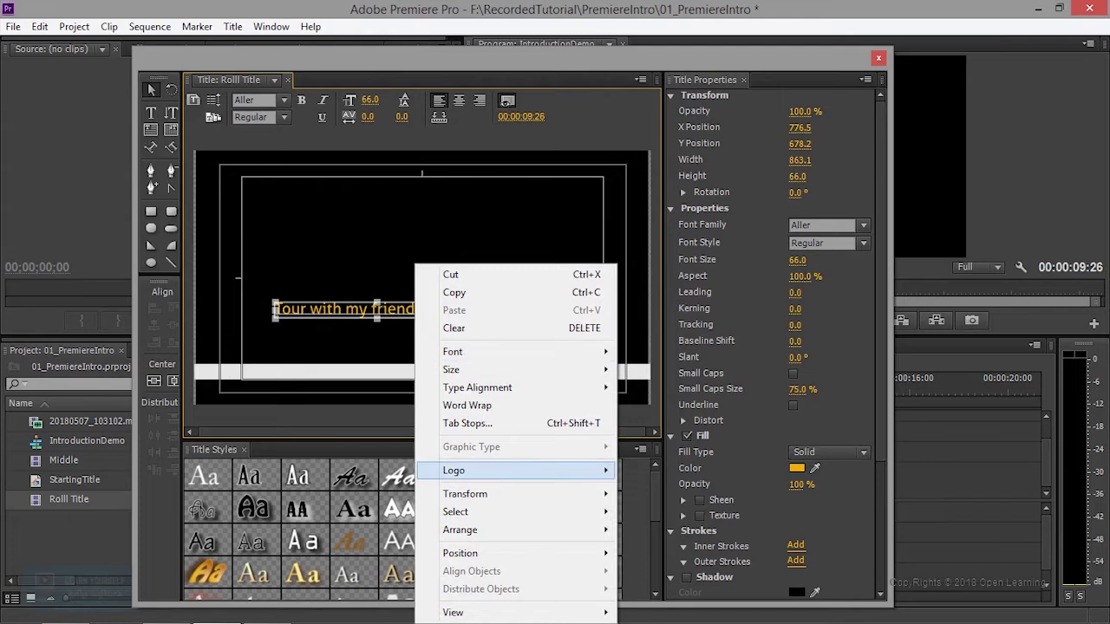
{"action": "mouse_move", "coordinate": [486, 530]}
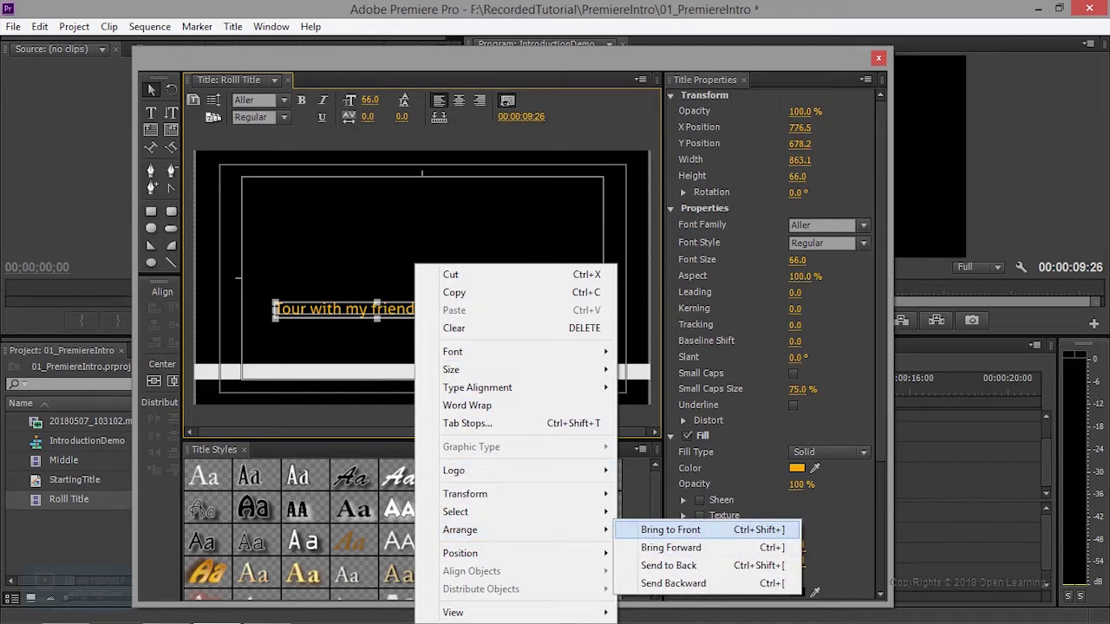
{"action": "left_click", "coordinate": [670, 530]}
{"action": "mouse_move", "coordinate": [347, 310]}
{"action": "left_mouse_down"}
{"action": "mouse_move", "coordinate": [341, 371]}
{"action": "mouse_move", "coordinate": [305, 373]}
{"action": "left_mouse_up"}
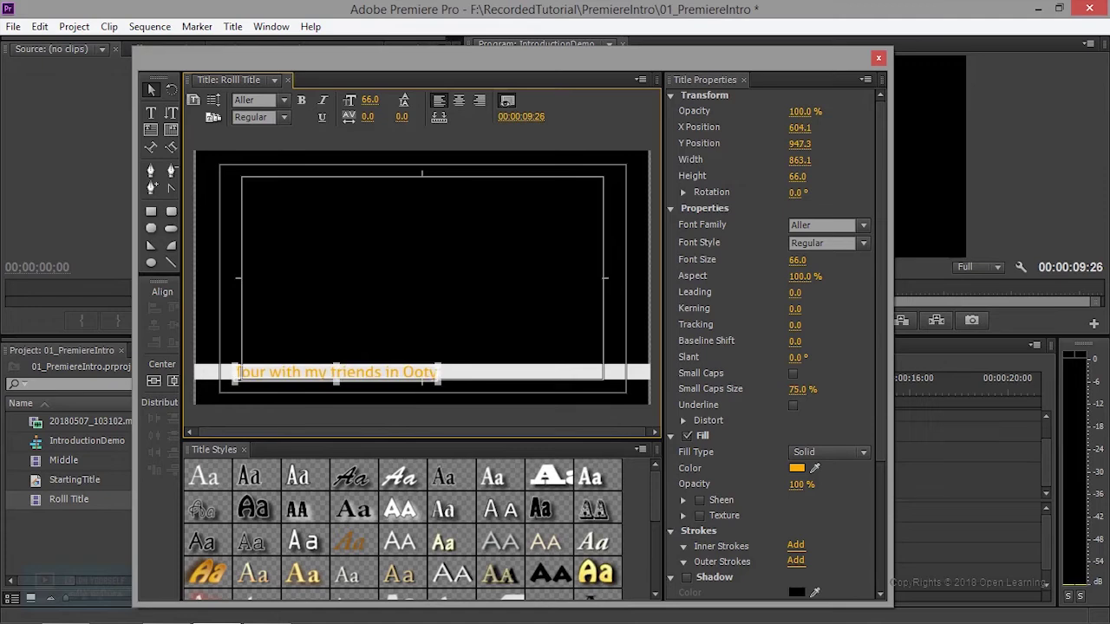
{"action": "key", "text": "Right"}
{"action": "key", "text": "Right"}
{"action": "key", "text": "Right"}
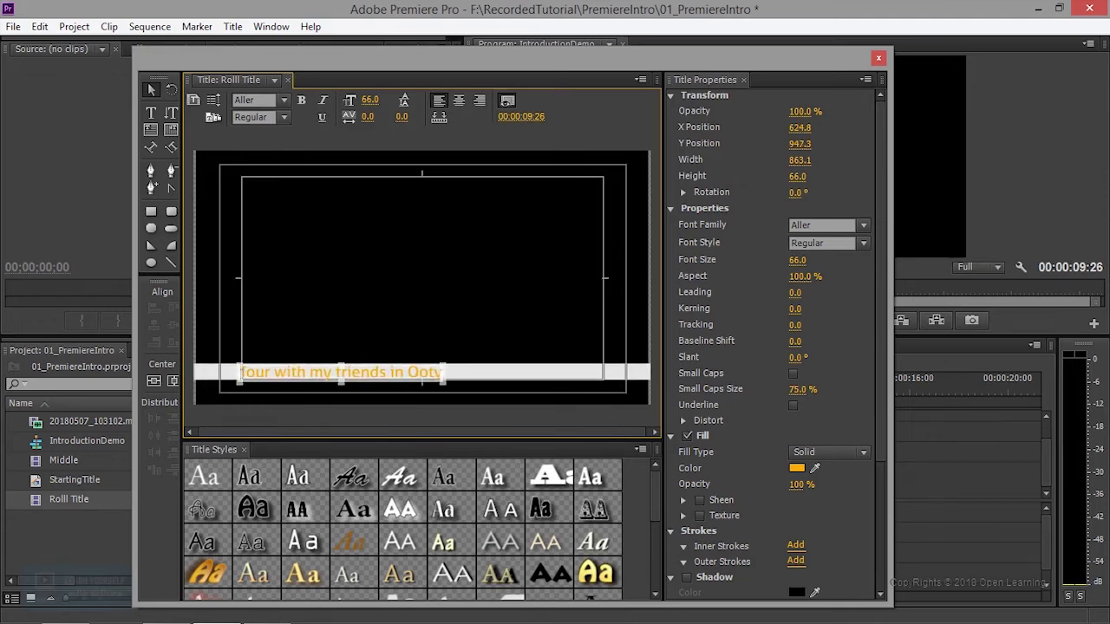
Shift the caption left and paste a second copy of 'Tour with my friends in Ooty' after it.
{"action": "mouse_move", "coordinate": [341, 371]}
{"action": "left_mouse_down"}
{"action": "mouse_move", "coordinate": [286, 373]}
{"action": "mouse_move", "coordinate": [343, 372]}
{"action": "left_mouse_up"}
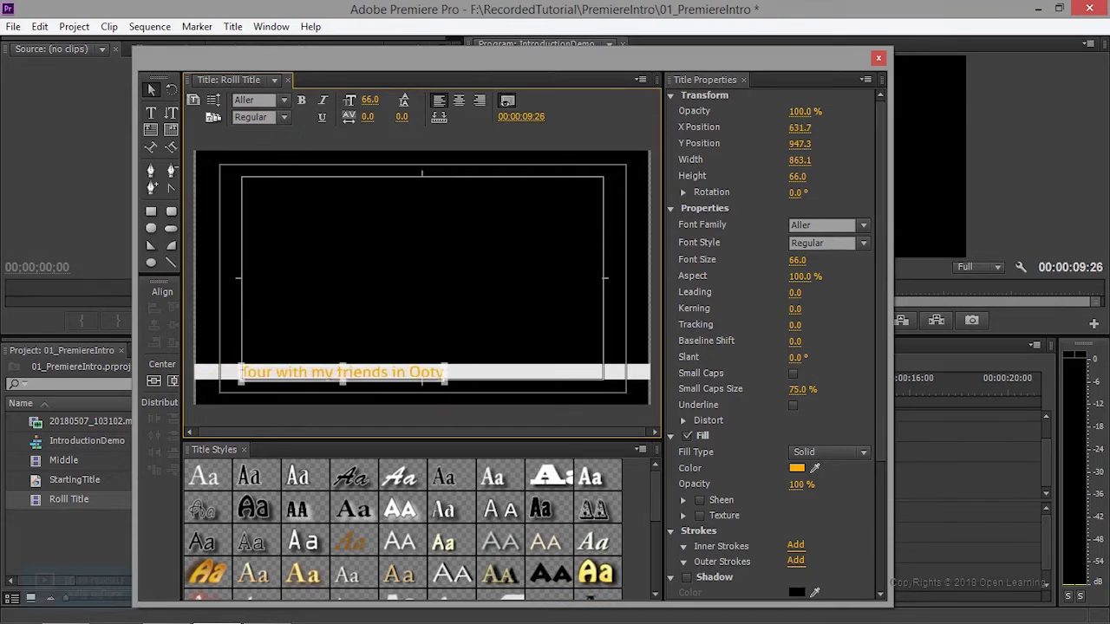
{"action": "double_click", "coordinate": [343, 372]}
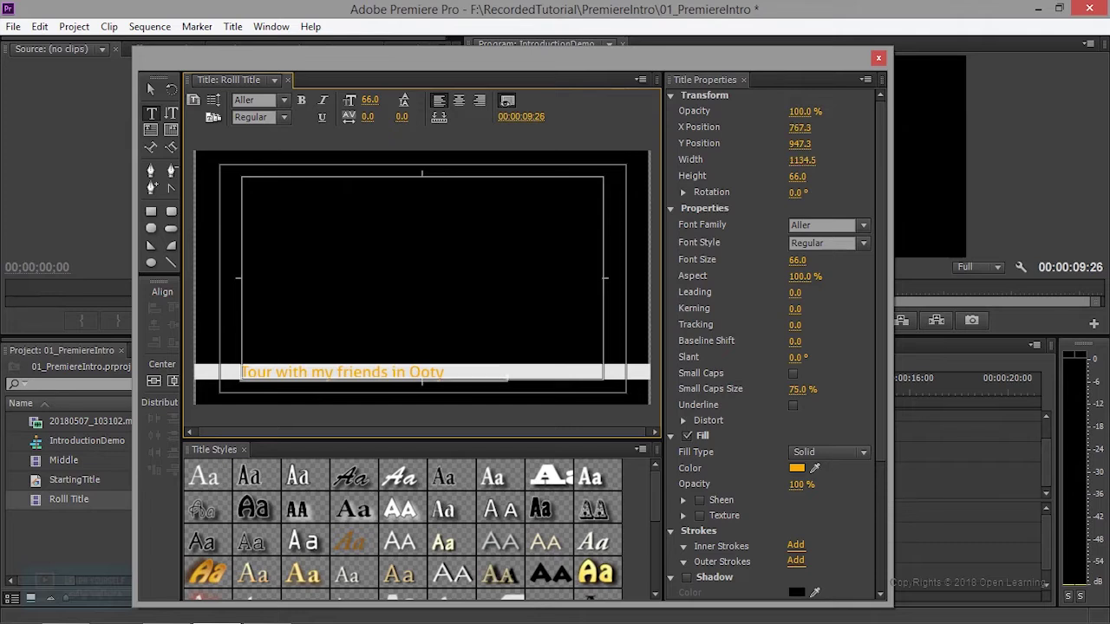
{"action": "key", "text": "ctrl+v"}
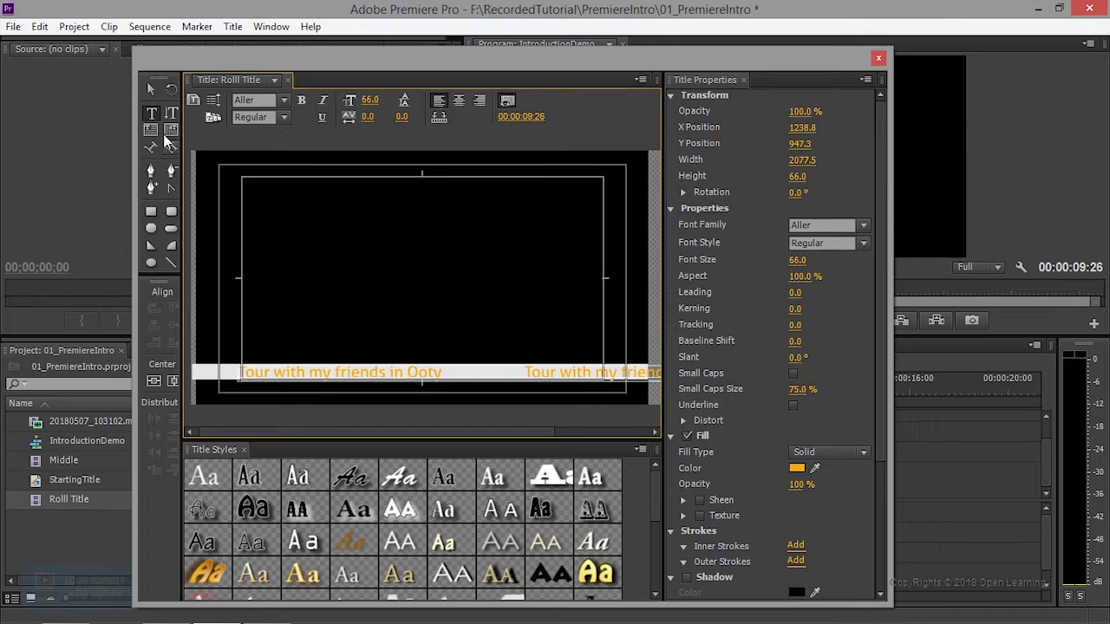
{"action": "left_click", "coordinate": [151, 89]}
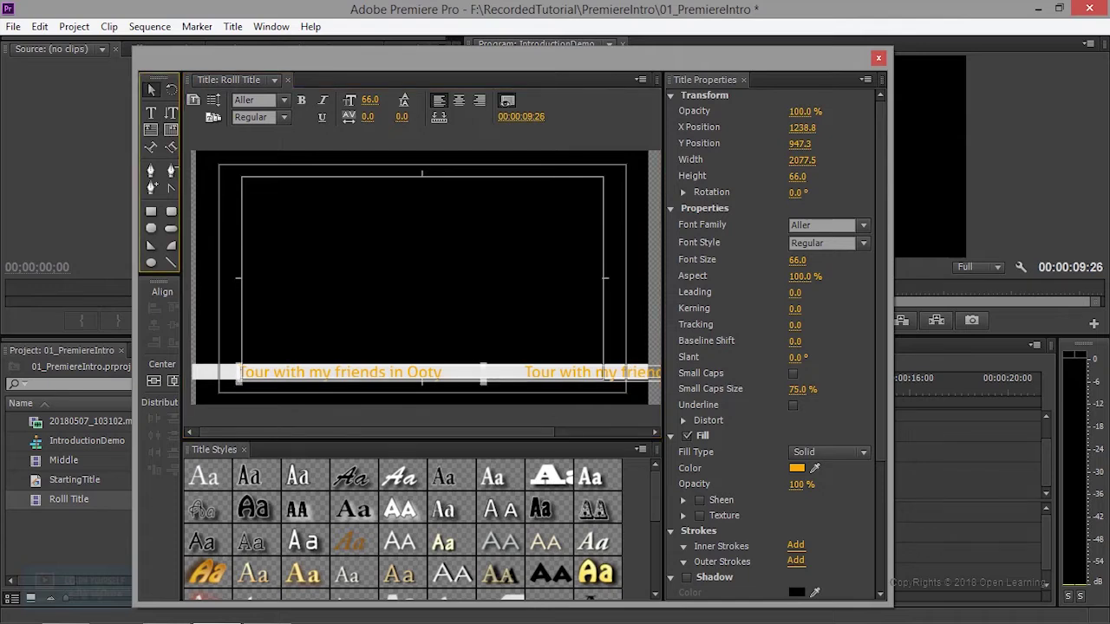
Slide the text left along the white bar, set font size 61, and nudge it up.
{"action": "left_click_drag", "start_coordinate": [390, 373], "coordinate": [359, 374]}
{"action": "left_click_drag", "start_coordinate": [446, 374], "coordinate": [446, 369]}
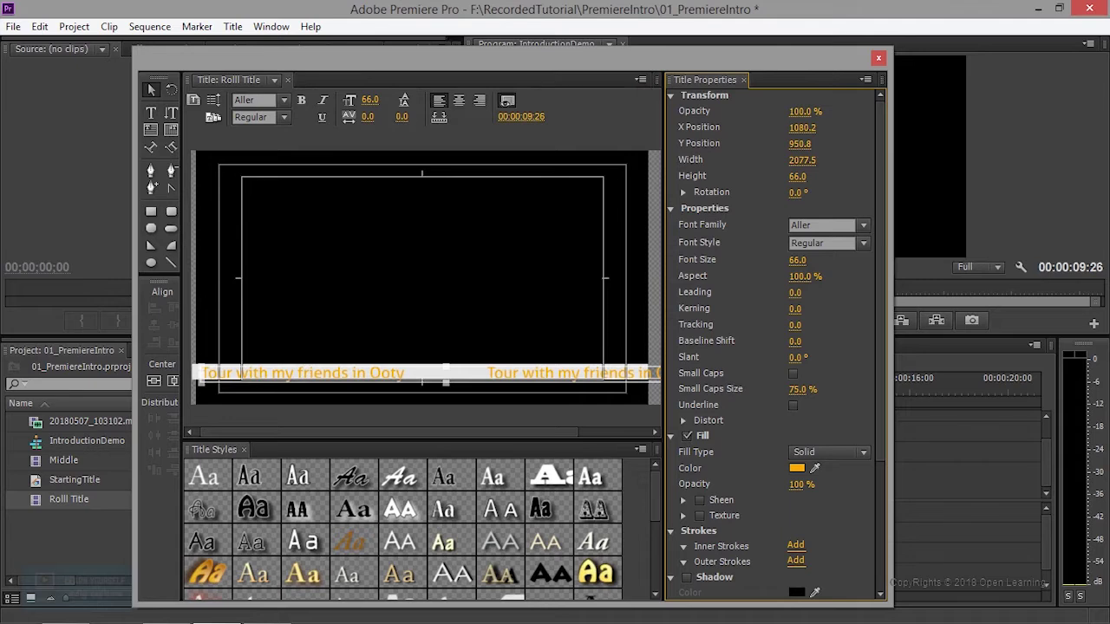
{"action": "left_click_drag", "start_coordinate": [797, 260], "coordinate": [789, 259]}
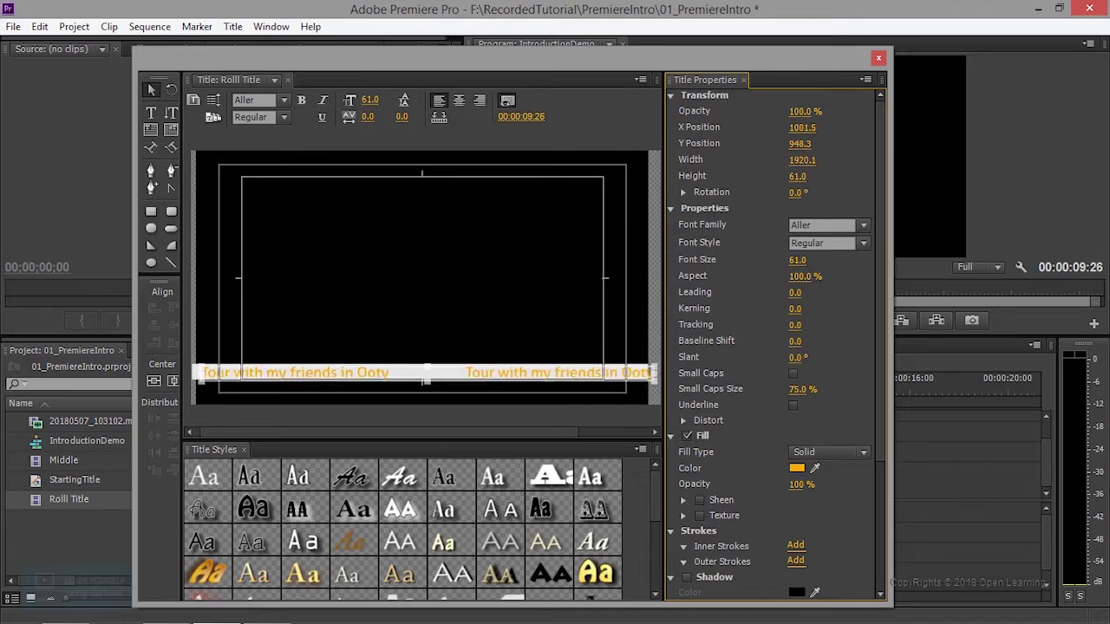
{"action": "key", "text": "Up"}
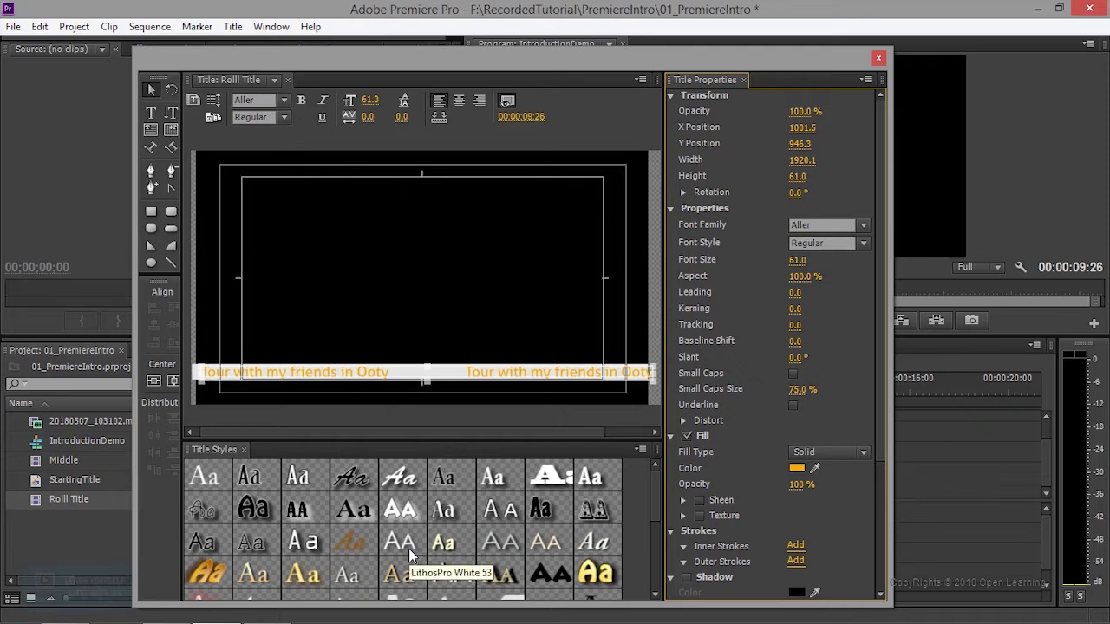
Apply the green Myriad Pro Bold gradient title style and shift the text slightly right.
{"action": "left_click", "coordinate": [308, 546]}
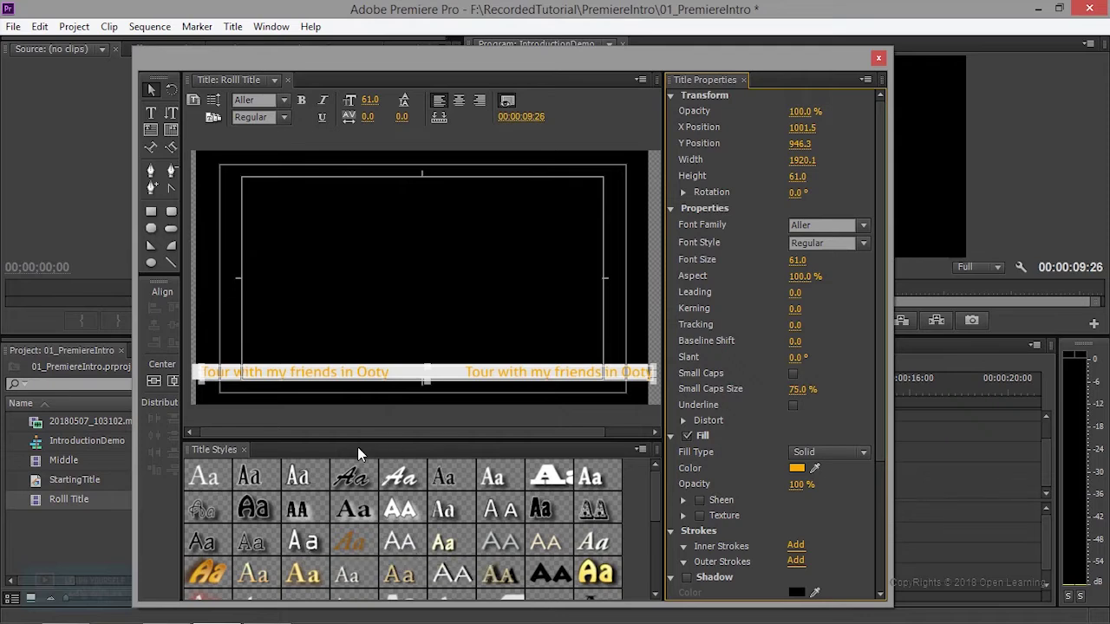
{"action": "scroll", "coordinate": [532, 531], "scroll_direction": "down", "scroll_amount": 2}
{"action": "scroll", "coordinate": [558, 557], "scroll_direction": "down", "scroll_amount": 2}
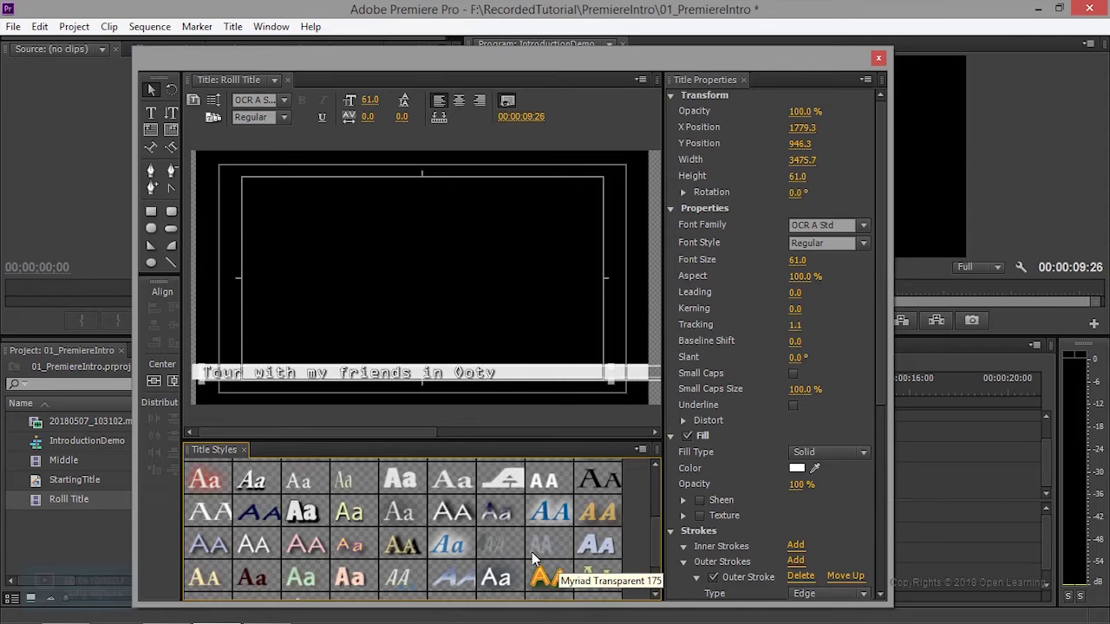
{"action": "scroll", "coordinate": [530, 555], "scroll_direction": "down", "scroll_amount": 2}
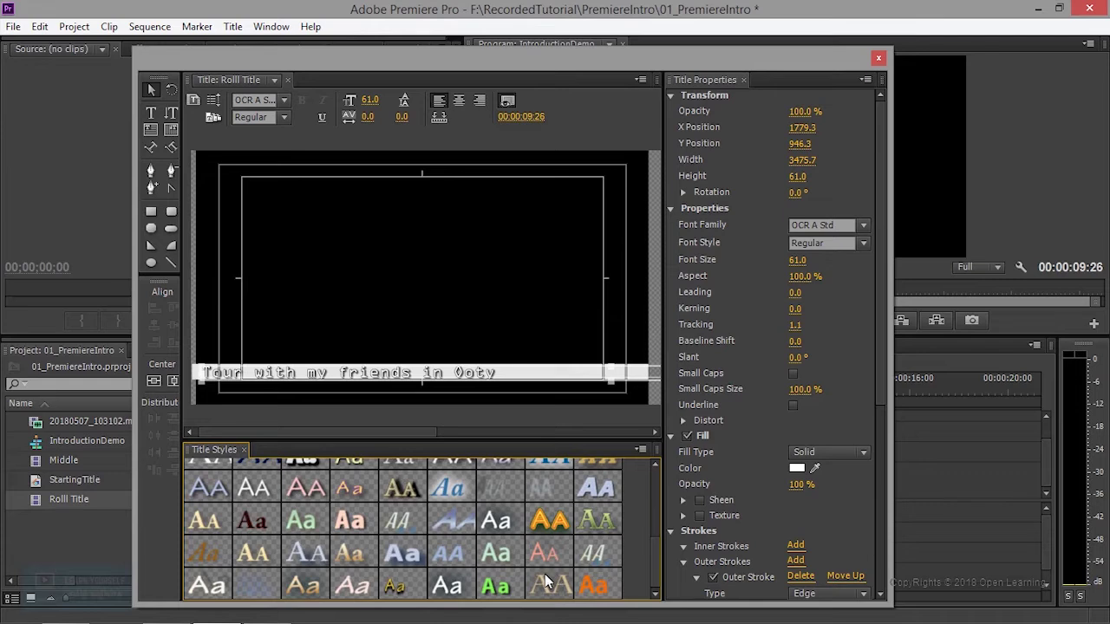
{"action": "left_click", "coordinate": [500, 579]}
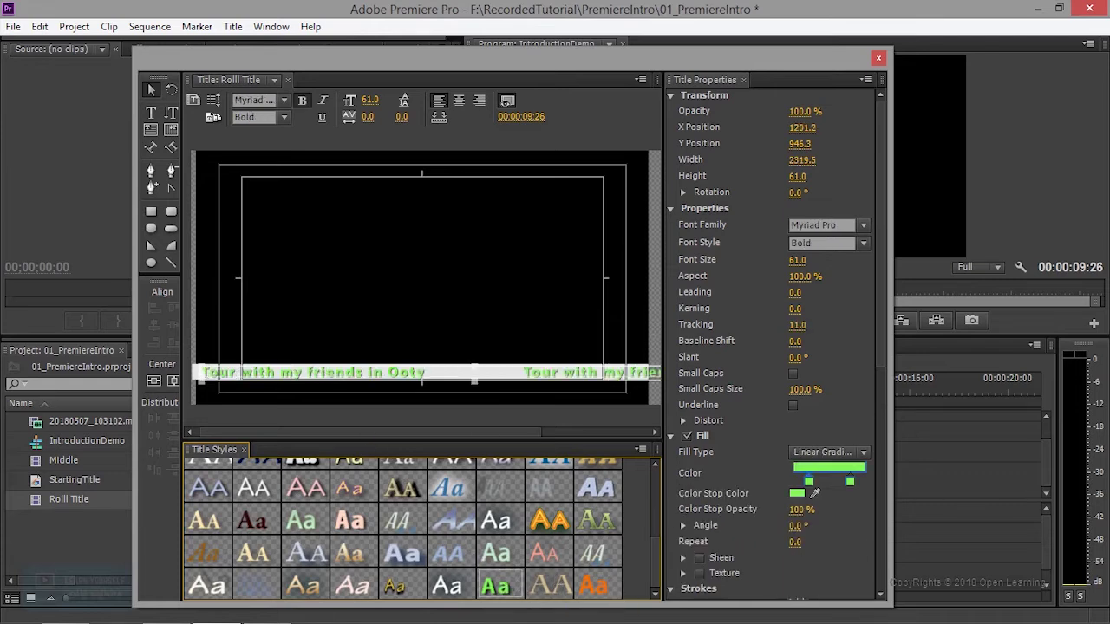
{"action": "left_click_drag", "start_coordinate": [802, 128], "coordinate": [829, 127]}
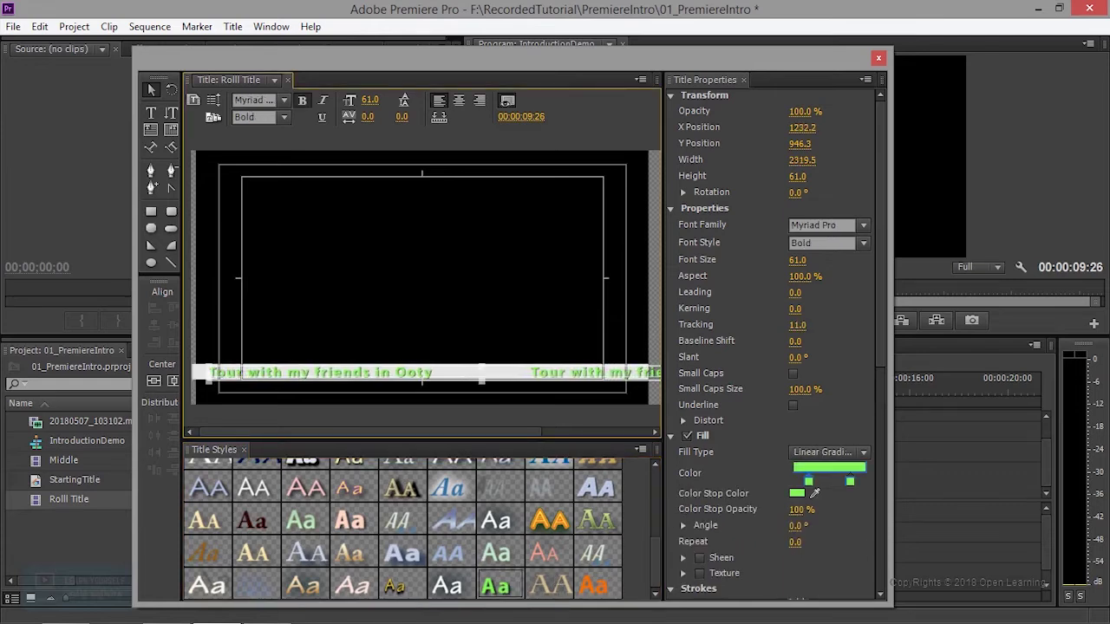
{"action": "left_click", "coordinate": [282, 101]}
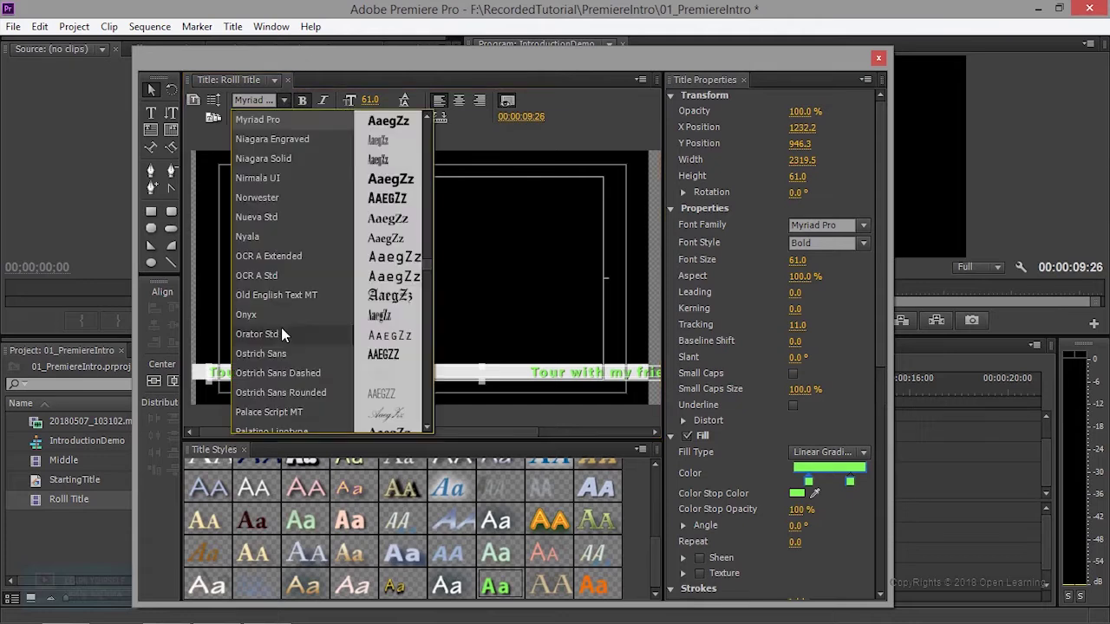
Scroll the font family list up toward the fonts starting with A.
{"action": "scroll", "coordinate": [283, 230], "scroll_direction": "up", "scroll_amount": 1}
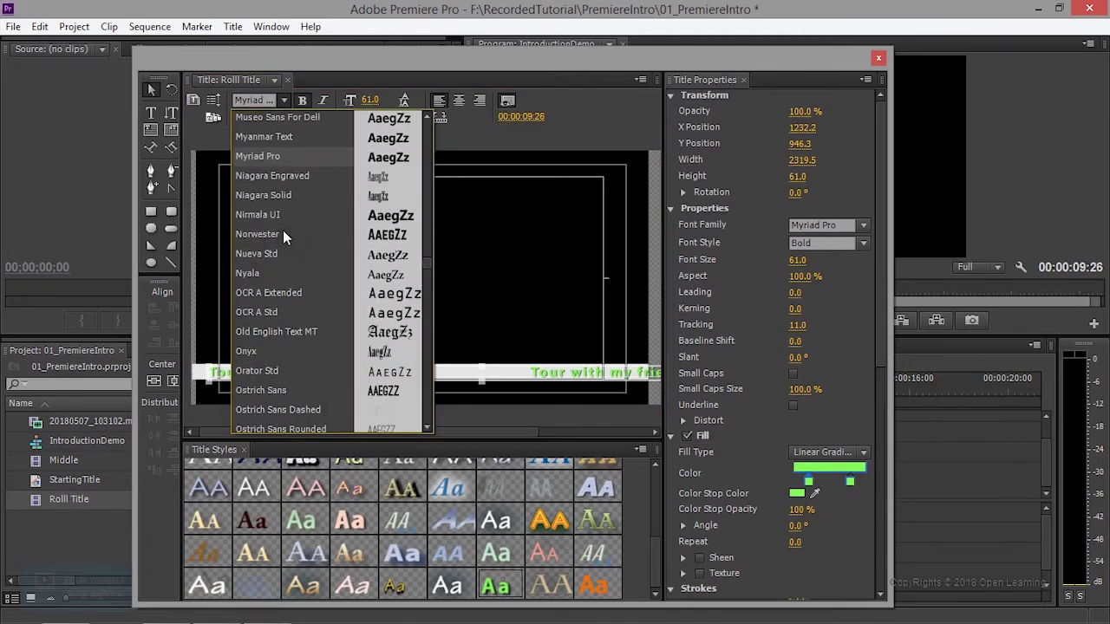
{"action": "scroll", "coordinate": [269, 161], "scroll_direction": "up", "scroll_amount": 4}
{"action": "scroll", "coordinate": [269, 162], "scroll_direction": "up", "scroll_amount": 5}
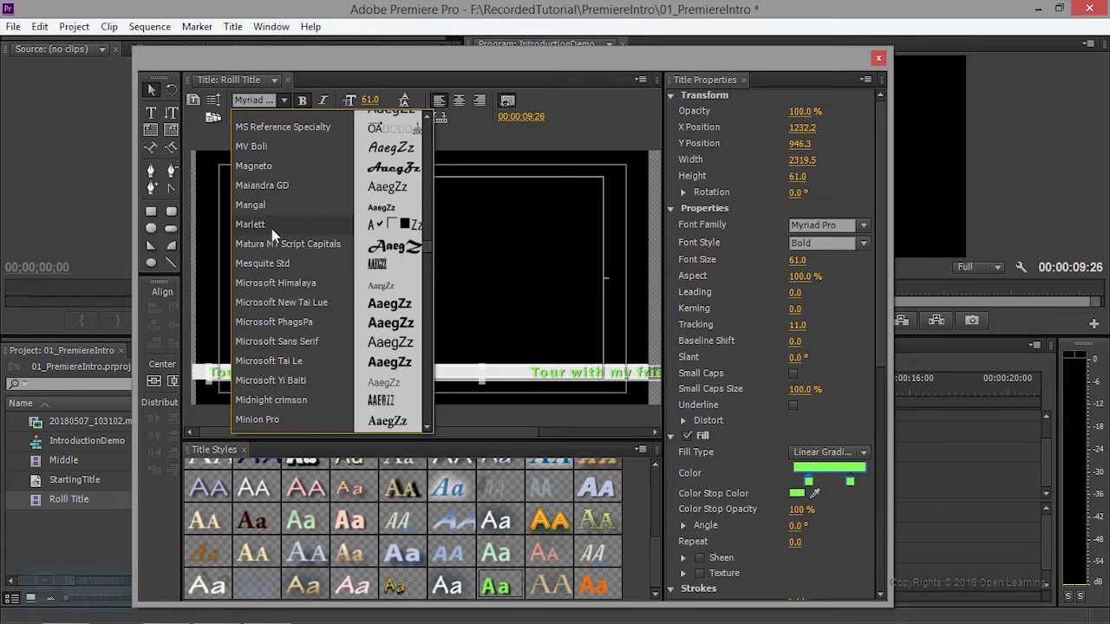
{"action": "scroll", "coordinate": [272, 234], "scroll_direction": "up", "scroll_amount": 5}
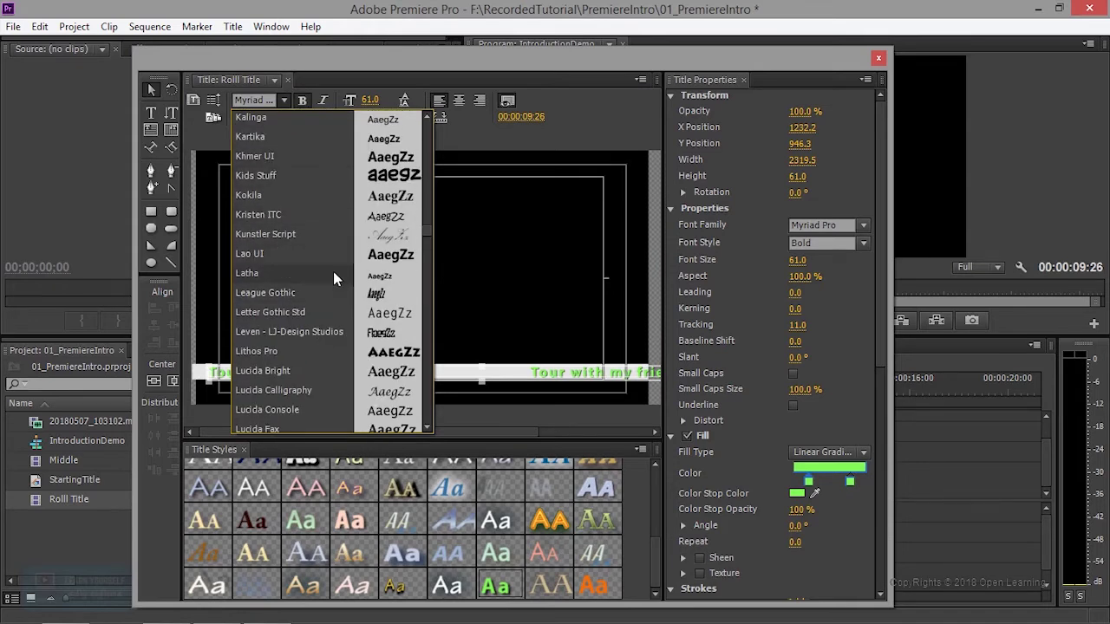
{"action": "scroll", "coordinate": [333, 273], "scroll_direction": "up", "scroll_amount": 3}
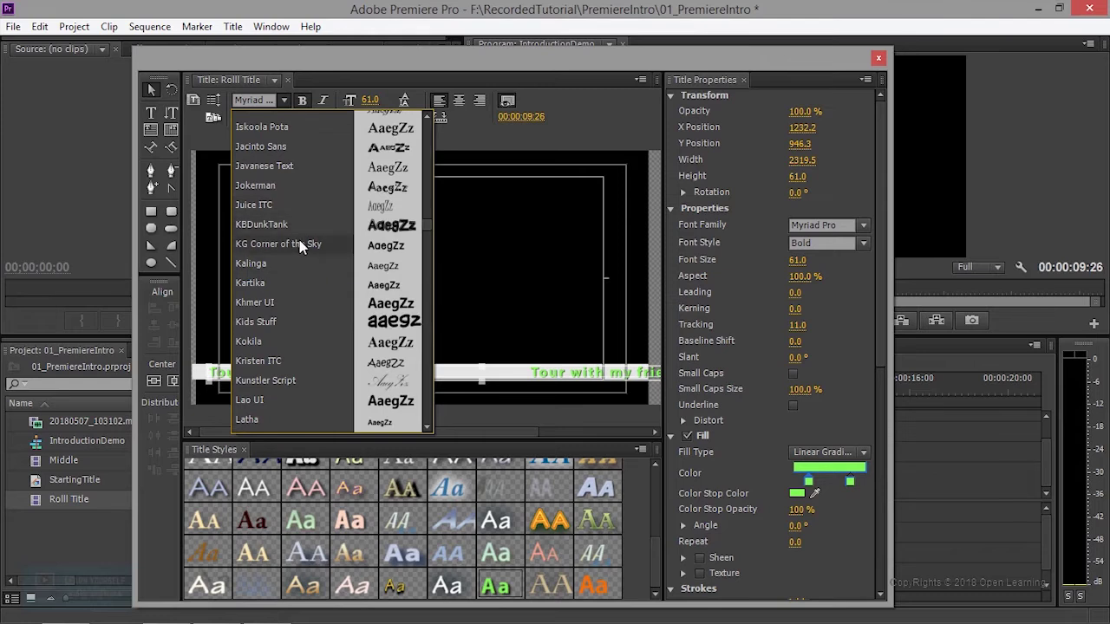
{"action": "scroll", "coordinate": [301, 246], "scroll_direction": "up", "scroll_amount": 3}
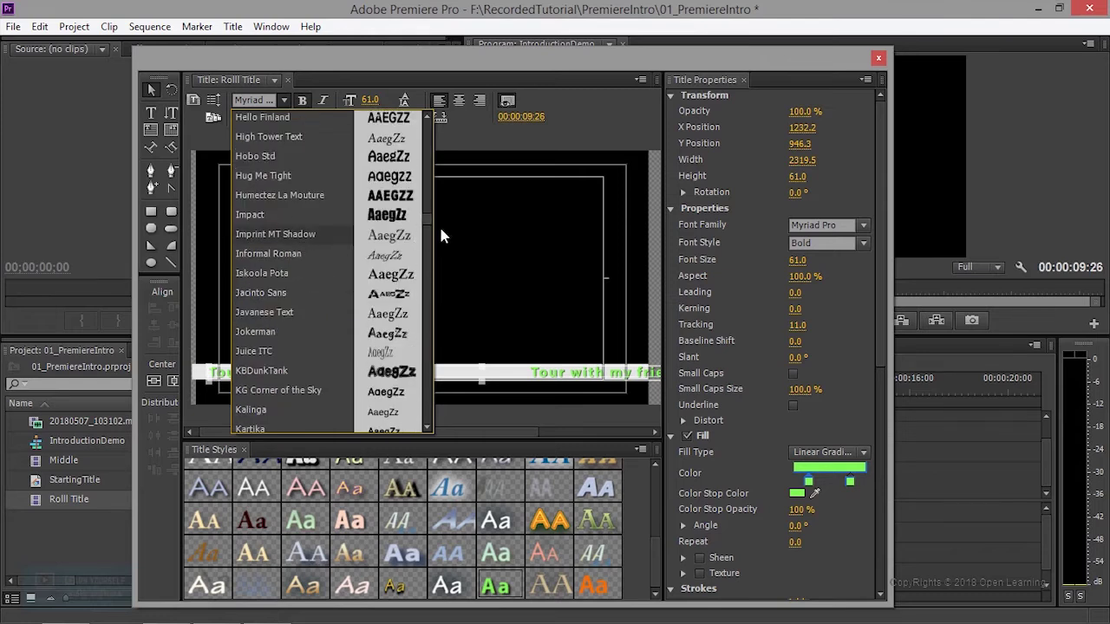
{"action": "scroll", "coordinate": [428, 218], "scroll_direction": "up", "scroll_amount": 1}
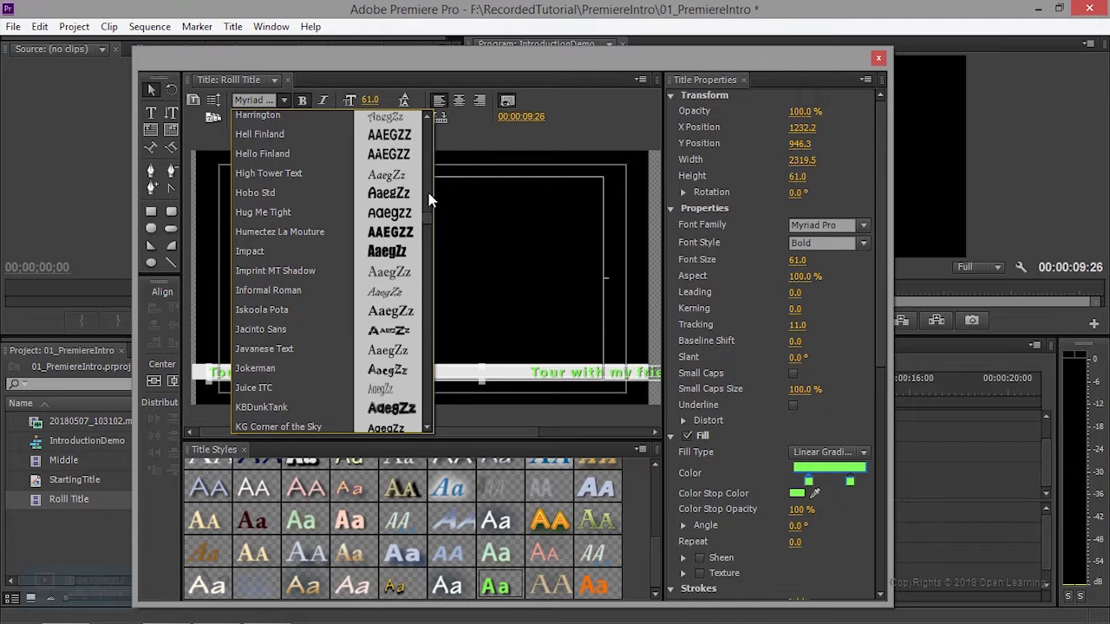
{"action": "scroll", "coordinate": [431, 200], "scroll_direction": "down", "scroll_amount": 1}
{"action": "left_click_drag", "start_coordinate": [431, 222], "coordinate": [425, 148]}
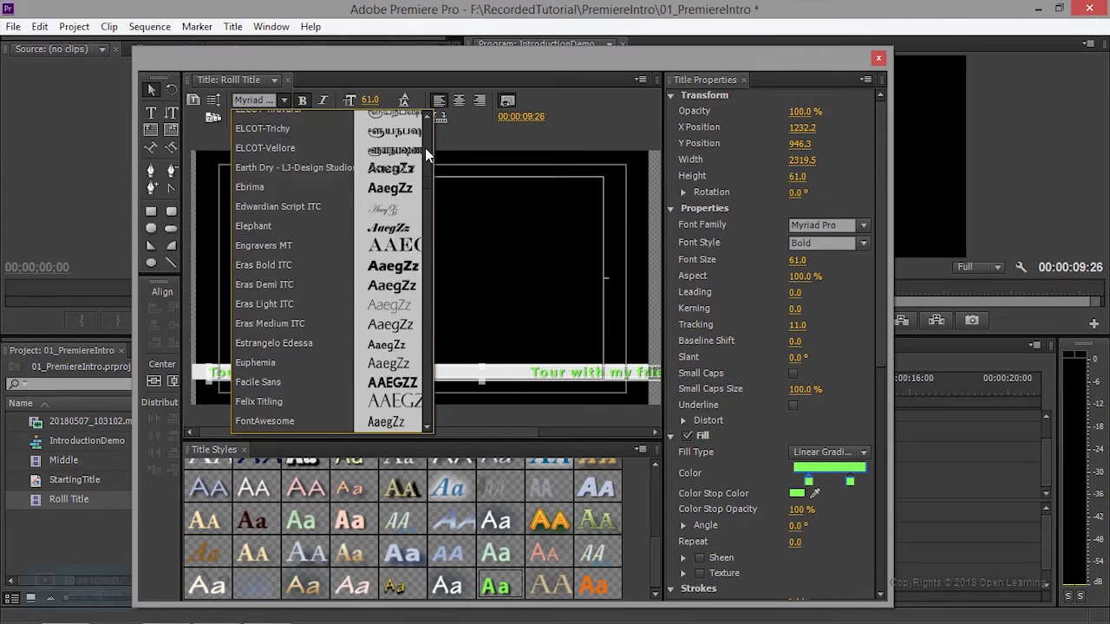
{"action": "left_click_drag", "start_coordinate": [425, 148], "coordinate": [424, 131]}
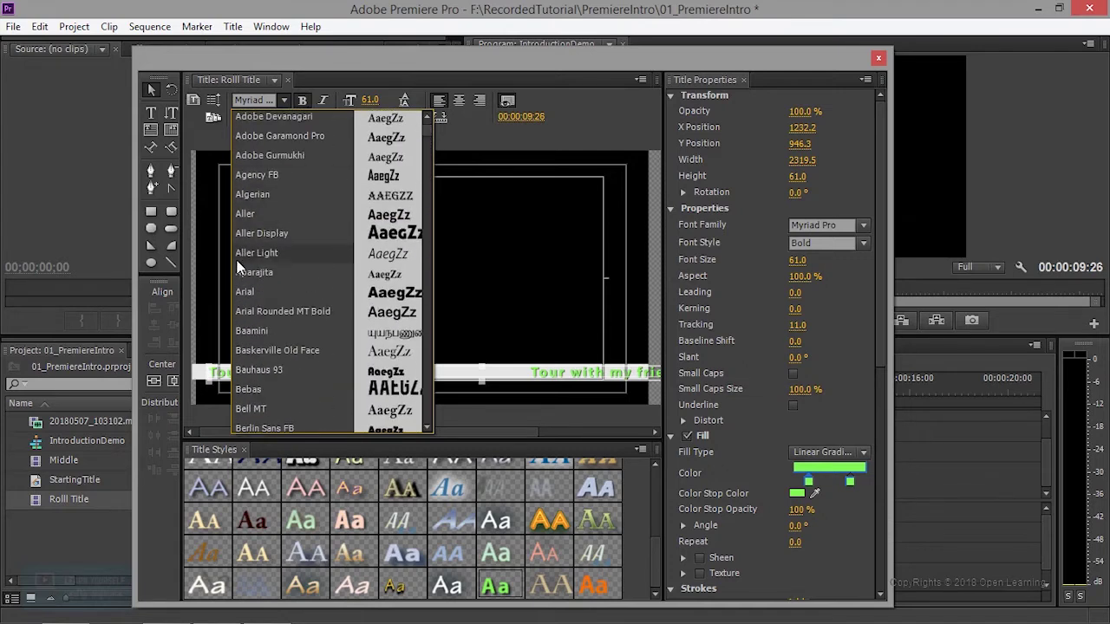
Set the font to Arial Rounded MT Bold and make the gradient stop black.
{"action": "left_click", "coordinate": [269, 309]}
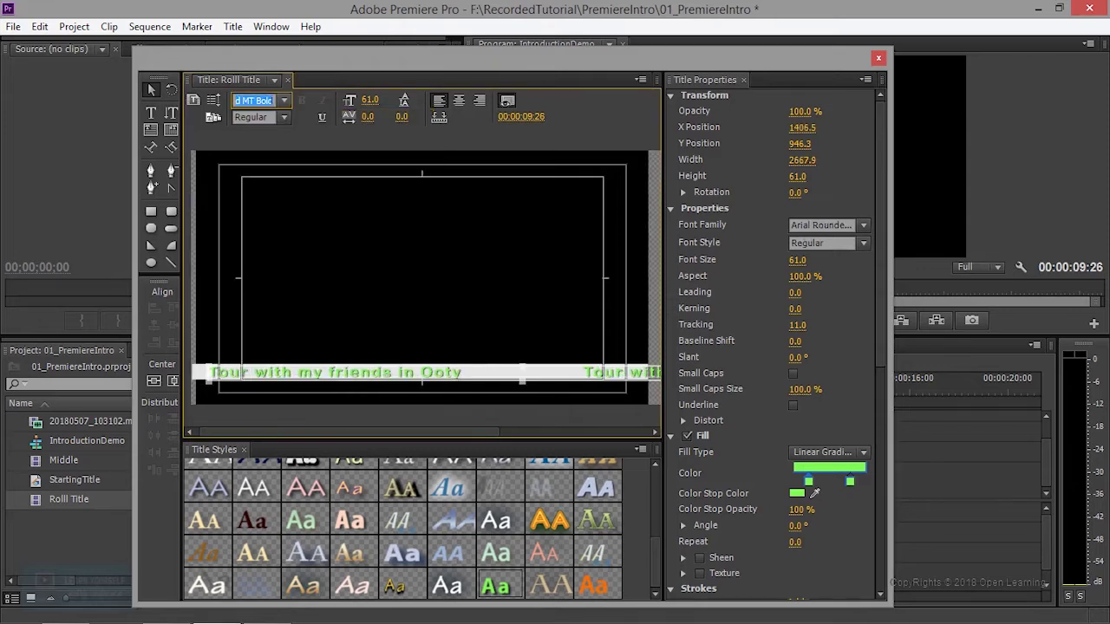
{"action": "double_click", "coordinate": [838, 470]}
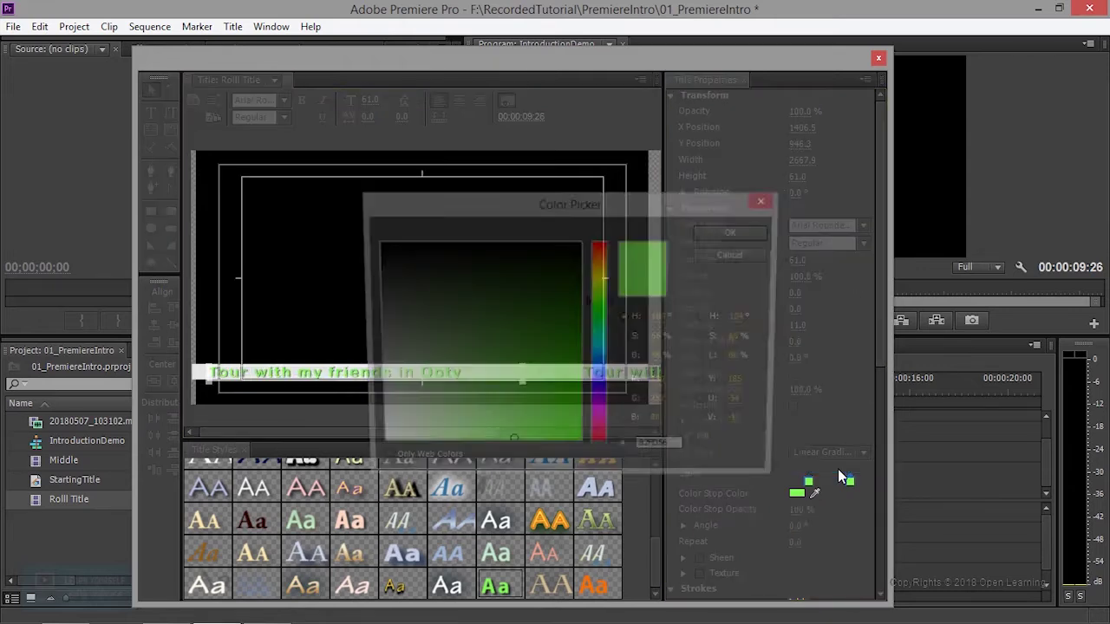
{"action": "left_click", "coordinate": [376, 244]}
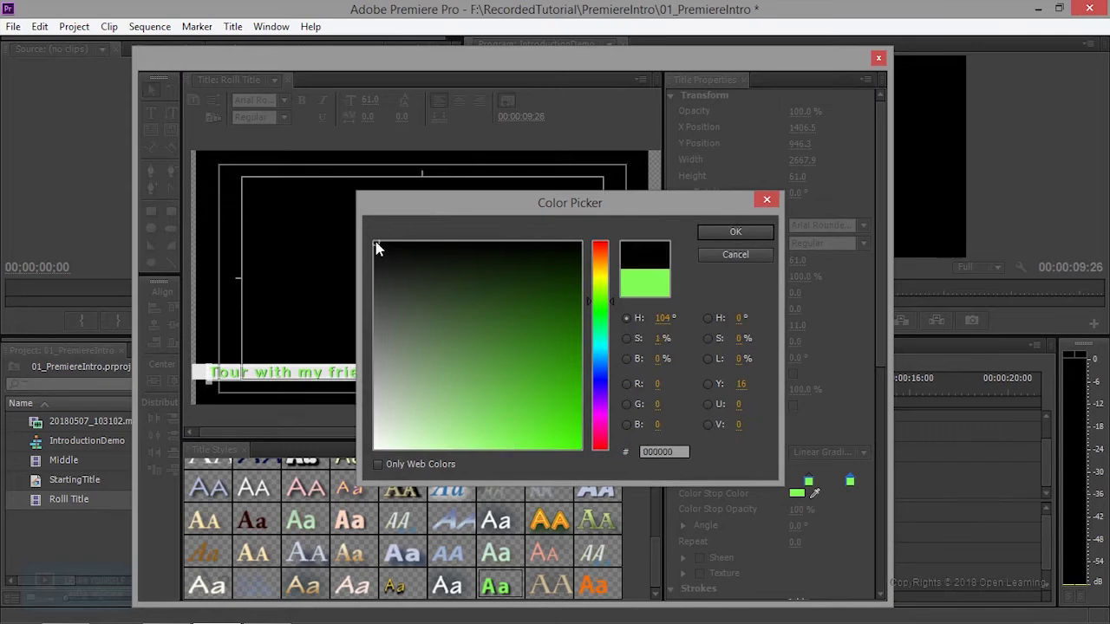
{"action": "left_click", "coordinate": [732, 233]}
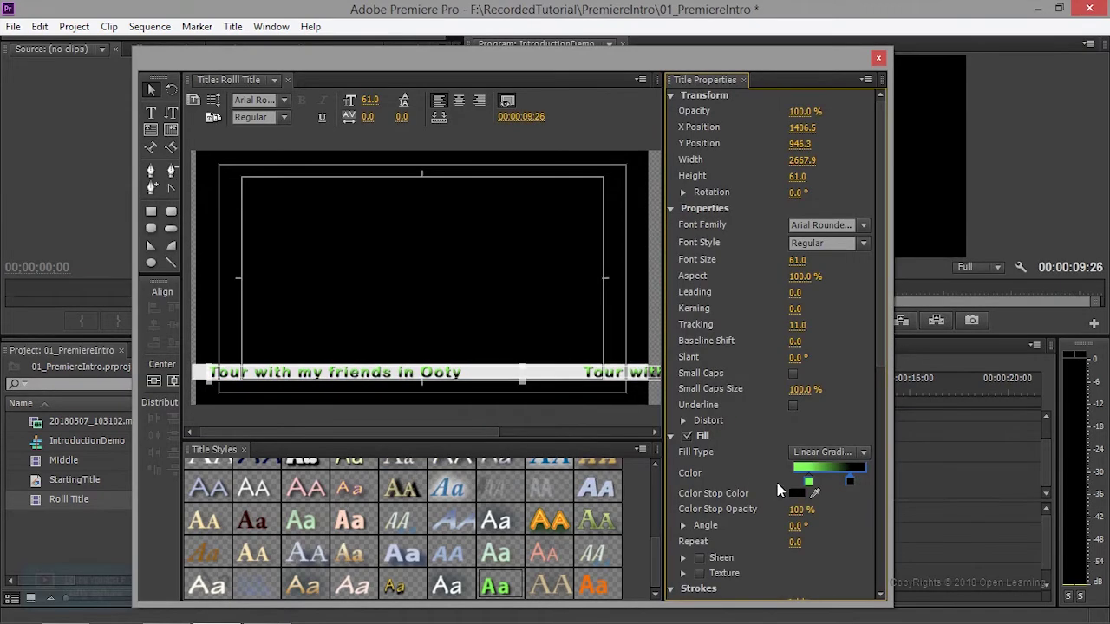
Change the text fill to solid orange E48203 and close the title editor.
{"action": "left_click", "coordinate": [837, 453]}
{"action": "left_click", "coordinate": [838, 471]}
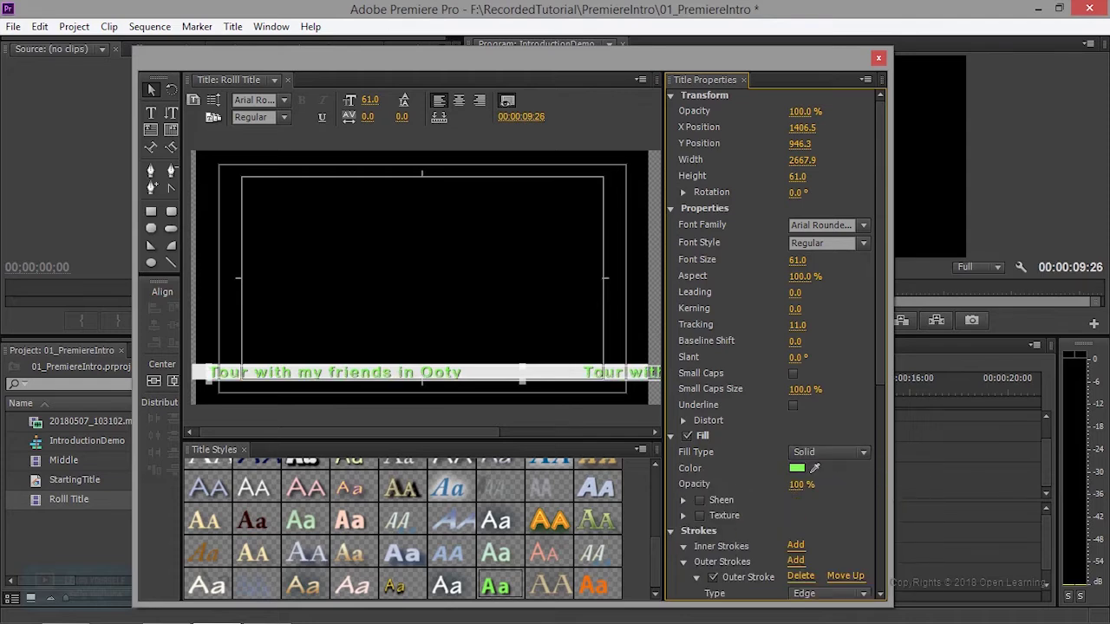
{"action": "left_click", "coordinate": [793, 469]}
{"action": "left_click", "coordinate": [600, 271]}
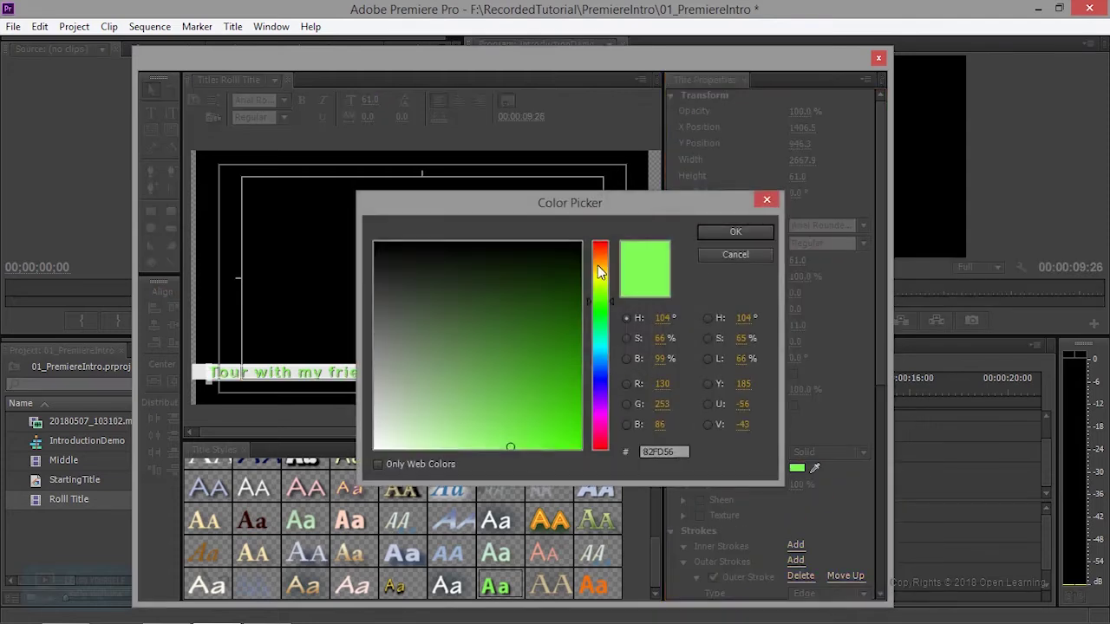
{"action": "left_click_drag", "start_coordinate": [602, 271], "coordinate": [602, 260]}
{"action": "left_click", "coordinate": [579, 404]}
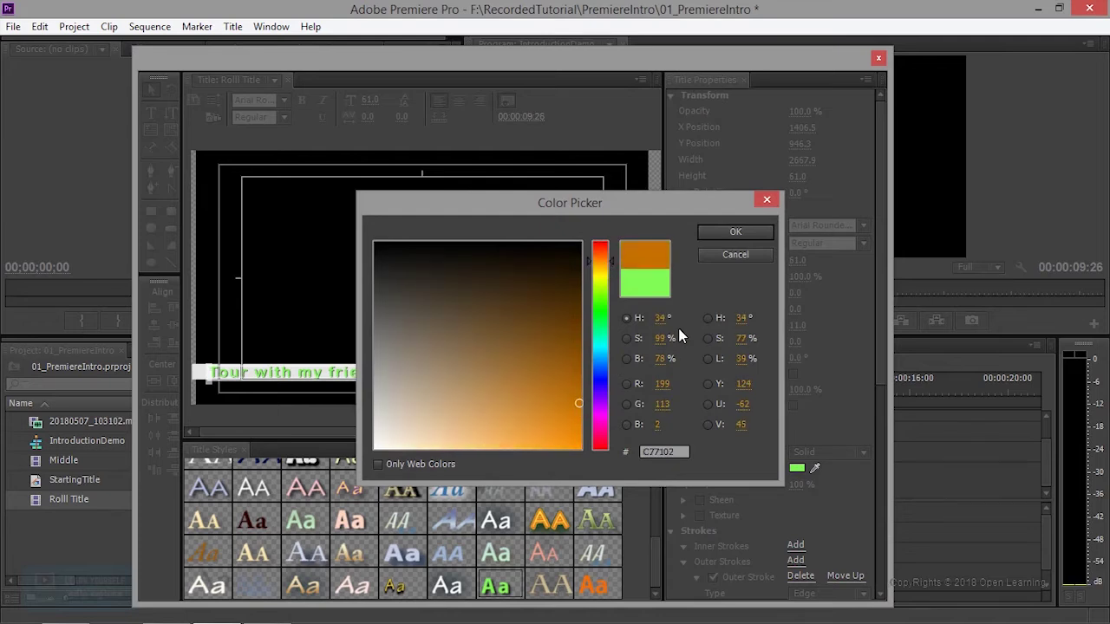
{"action": "left_click_drag", "start_coordinate": [579, 407], "coordinate": [579, 427]}
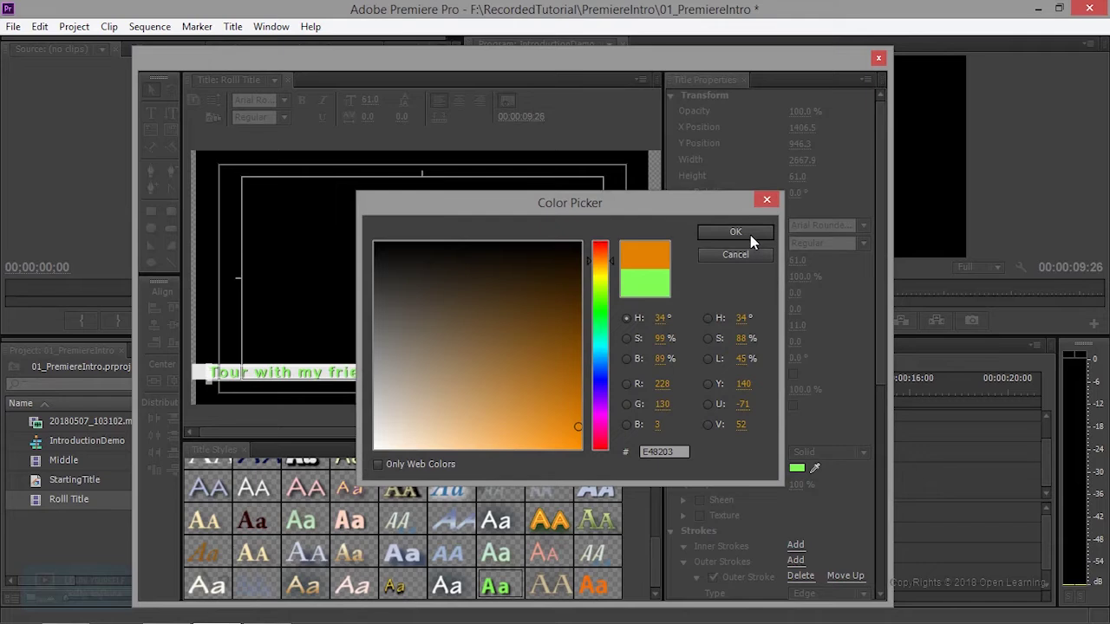
{"action": "left_click", "coordinate": [736, 232]}
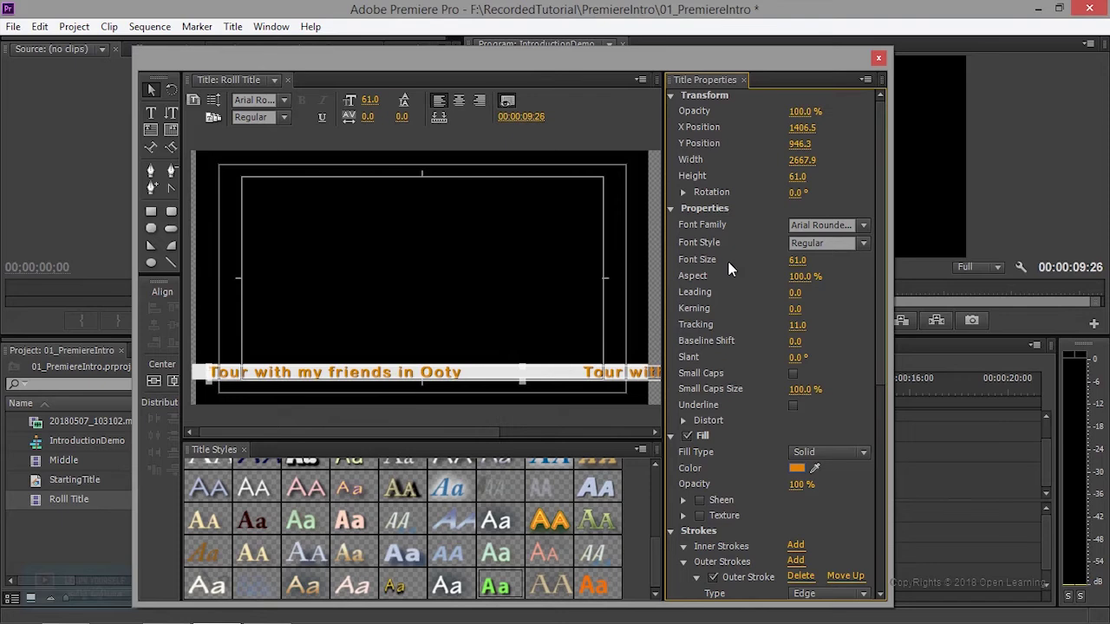
{"action": "left_click", "coordinate": [878, 58]}
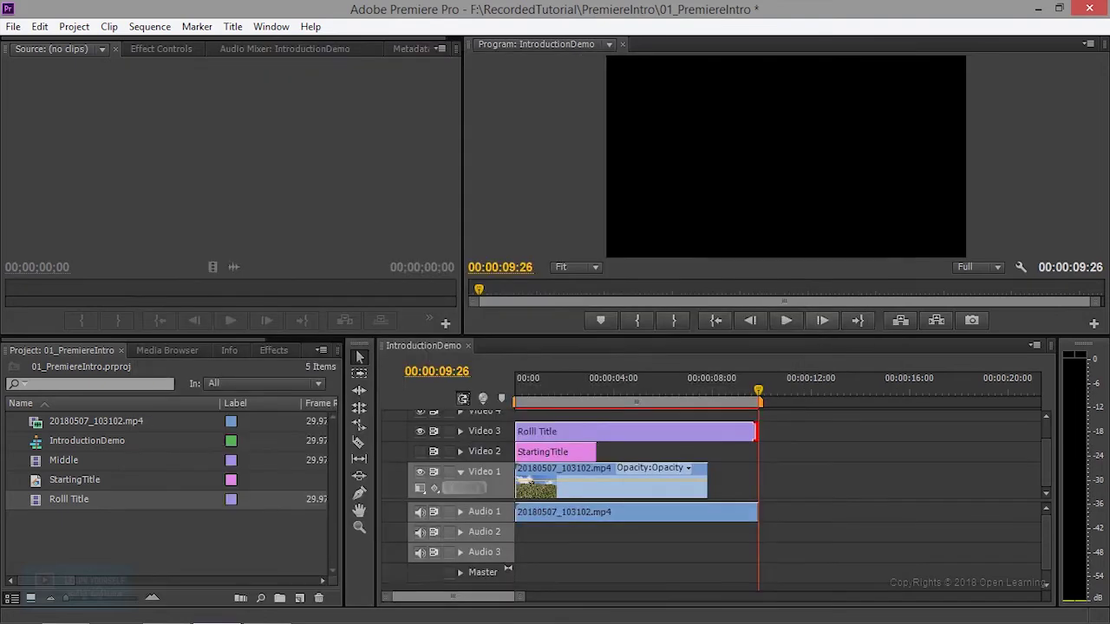
Stretch the Rolll Title's white bar to the canvas's right edge, then replay the sequence.
{"action": "key", "text": "space"}
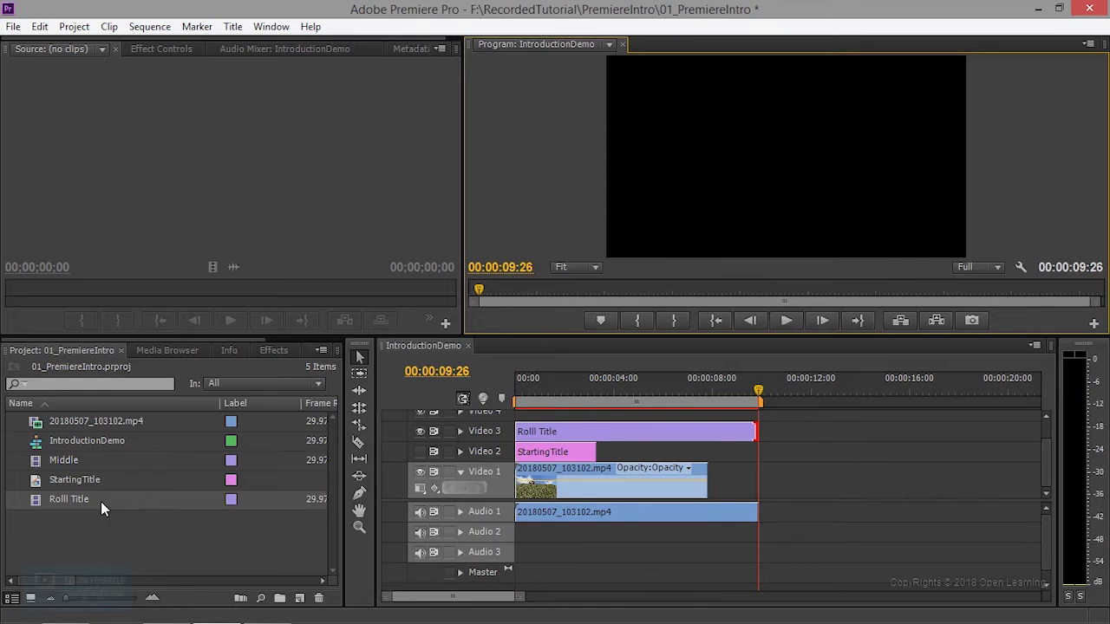
{"action": "double_click", "coordinate": [36, 498]}
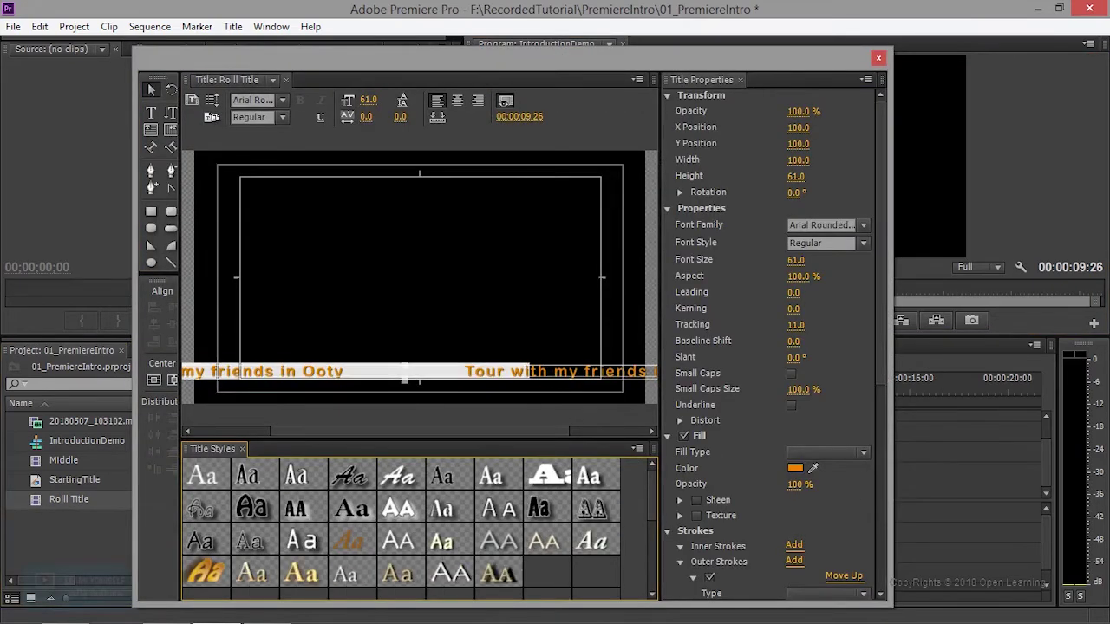
{"action": "mouse_move", "coordinate": [529, 371]}
{"action": "left_mouse_down"}
{"action": "mouse_move", "coordinate": [662, 377]}
{"action": "mouse_move", "coordinate": [639, 372]}
{"action": "left_mouse_up"}
{"action": "left_click", "coordinate": [877, 57]}
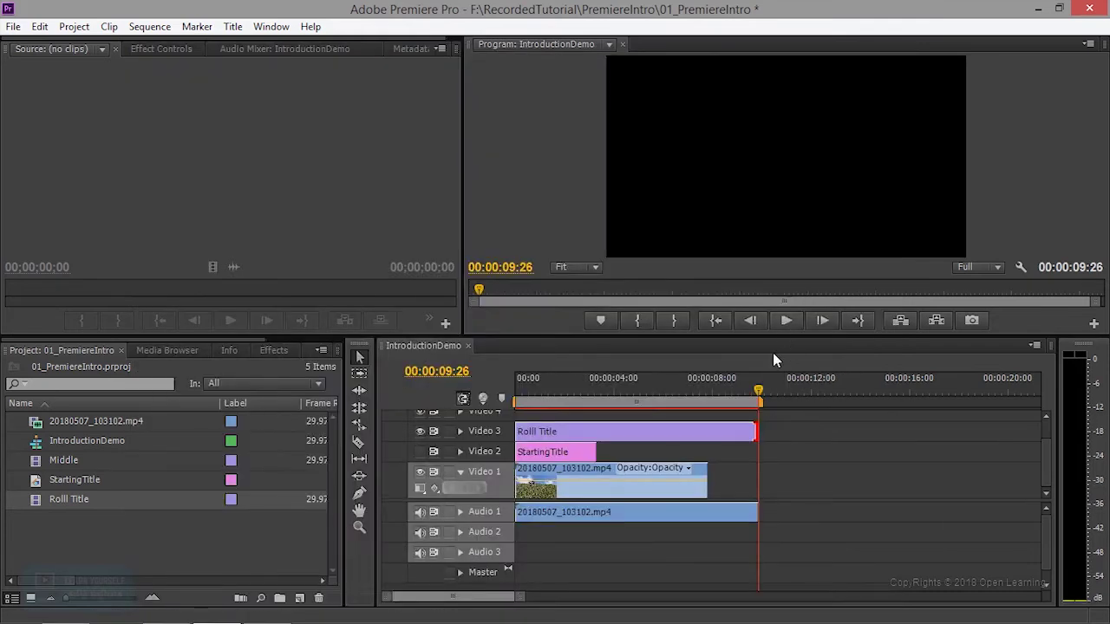
{"action": "left_click", "coordinate": [785, 320]}
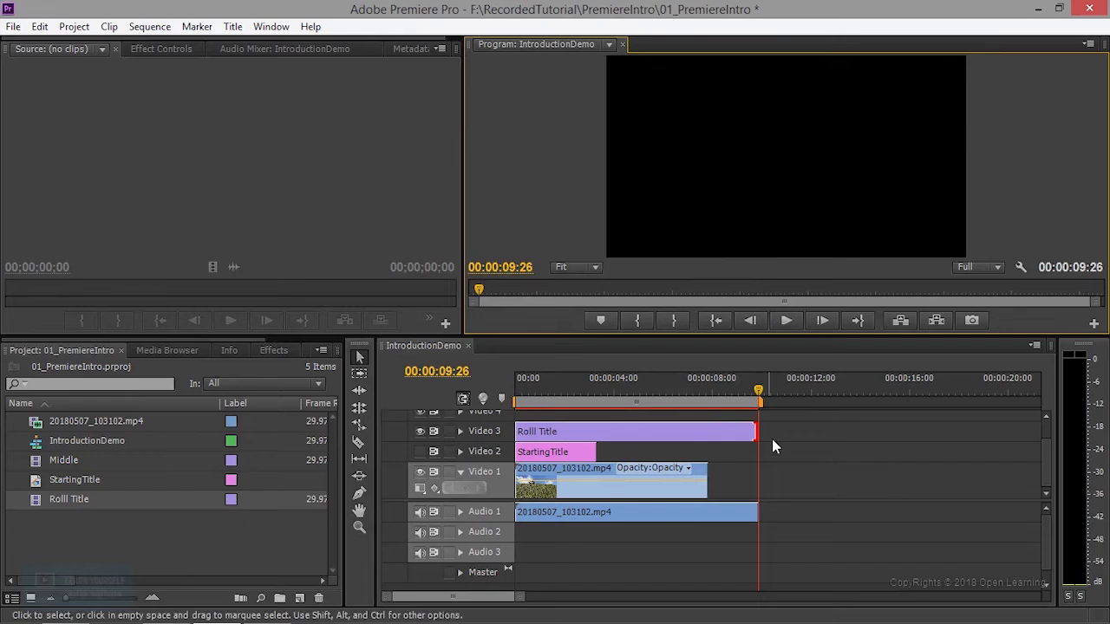
Trim the Rolll Title clip shorter and add two more copies after it on Video 3.
{"action": "left_click_drag", "start_coordinate": [754, 431], "coordinate": [636, 431]}
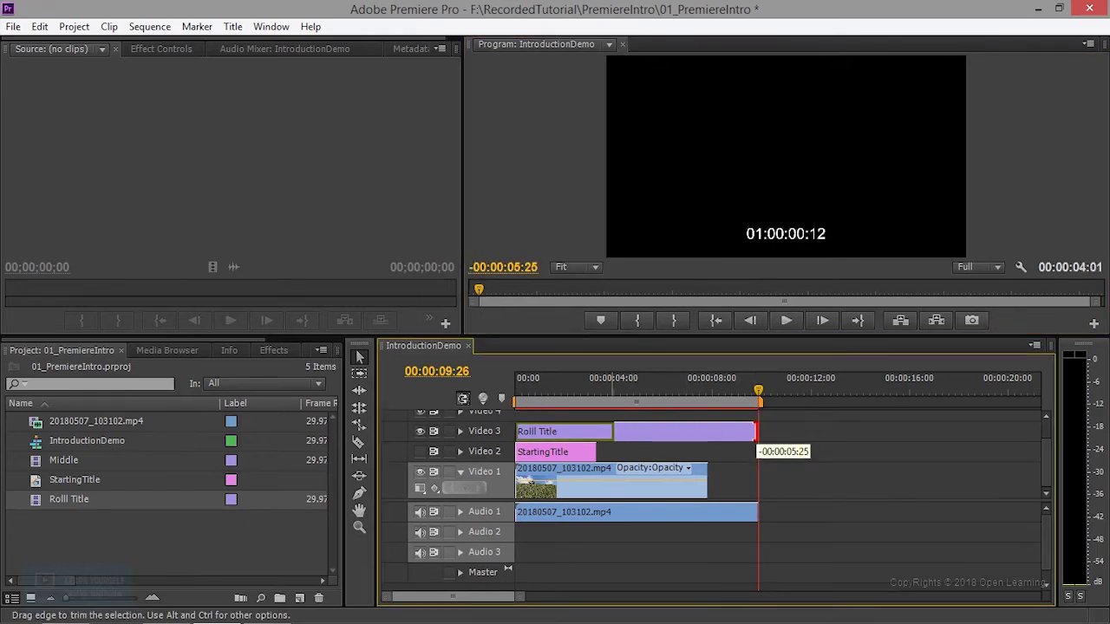
{"action": "left_click_drag", "start_coordinate": [754, 431], "coordinate": [613, 431]}
{"action": "left_click_drag", "start_coordinate": [538, 431], "coordinate": [566, 436]}
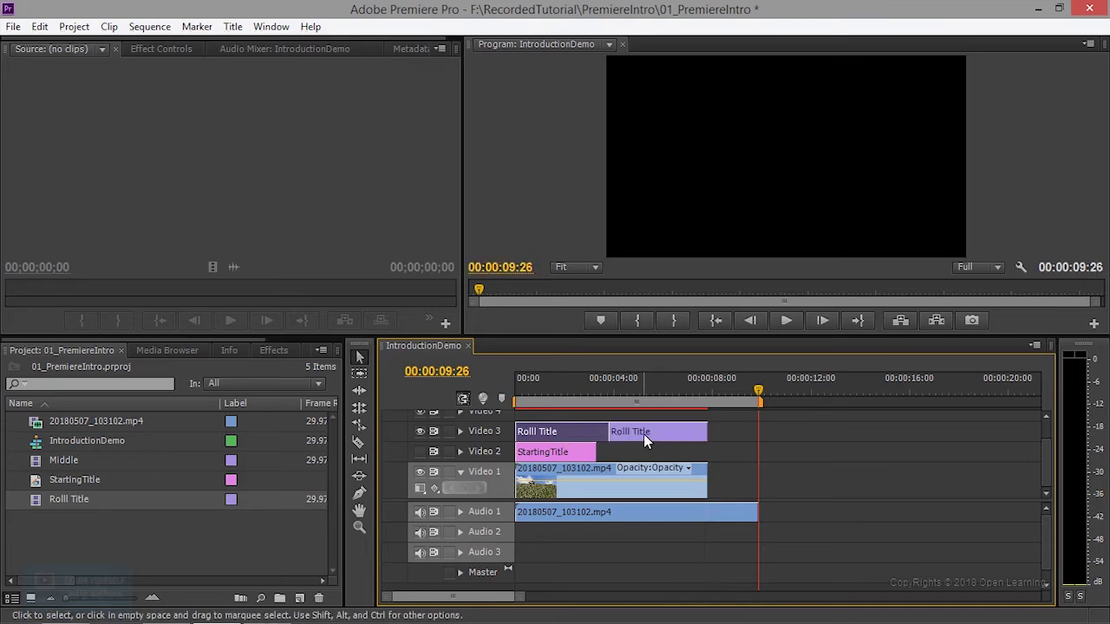
{"action": "left_click_drag", "start_coordinate": [643, 433], "coordinate": [742, 434]}
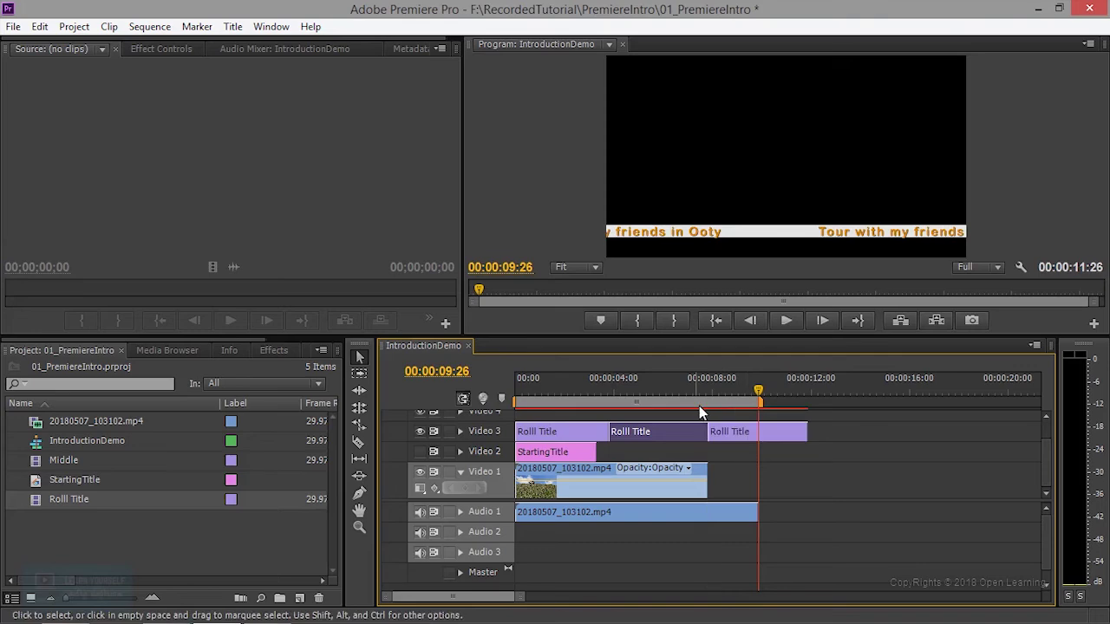
Play from the sequence start, then delete the second and third Rolll Title copies.
{"action": "left_click_drag", "start_coordinate": [700, 391], "coordinate": [517, 390]}
{"action": "left_click", "coordinate": [783, 320]}
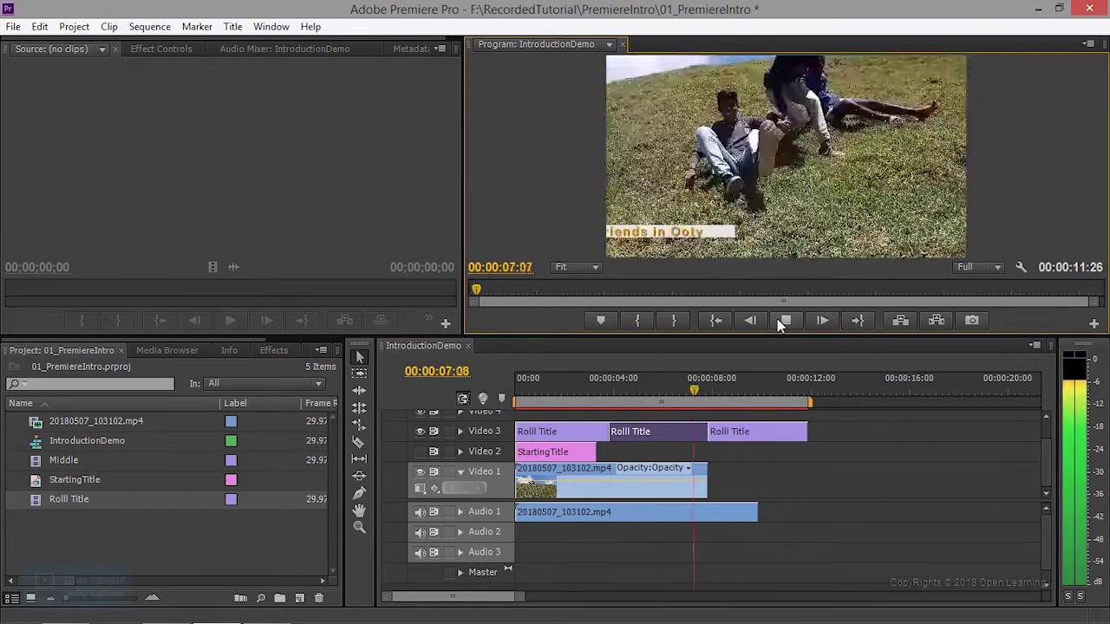
{"action": "left_click", "coordinate": [733, 431]}
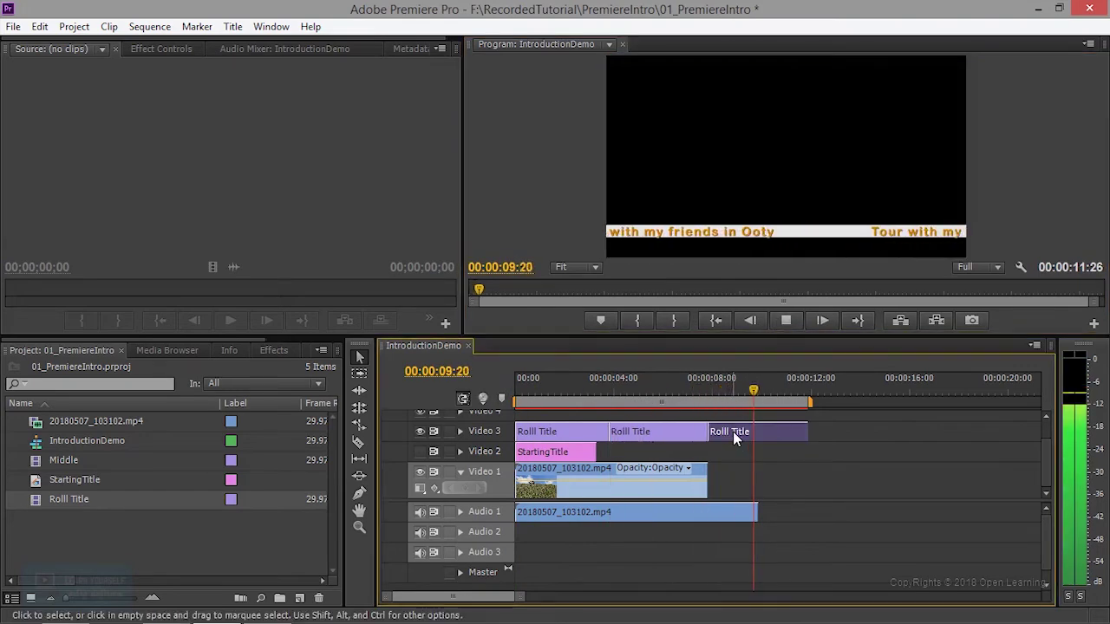
{"action": "key", "text": "Delete"}
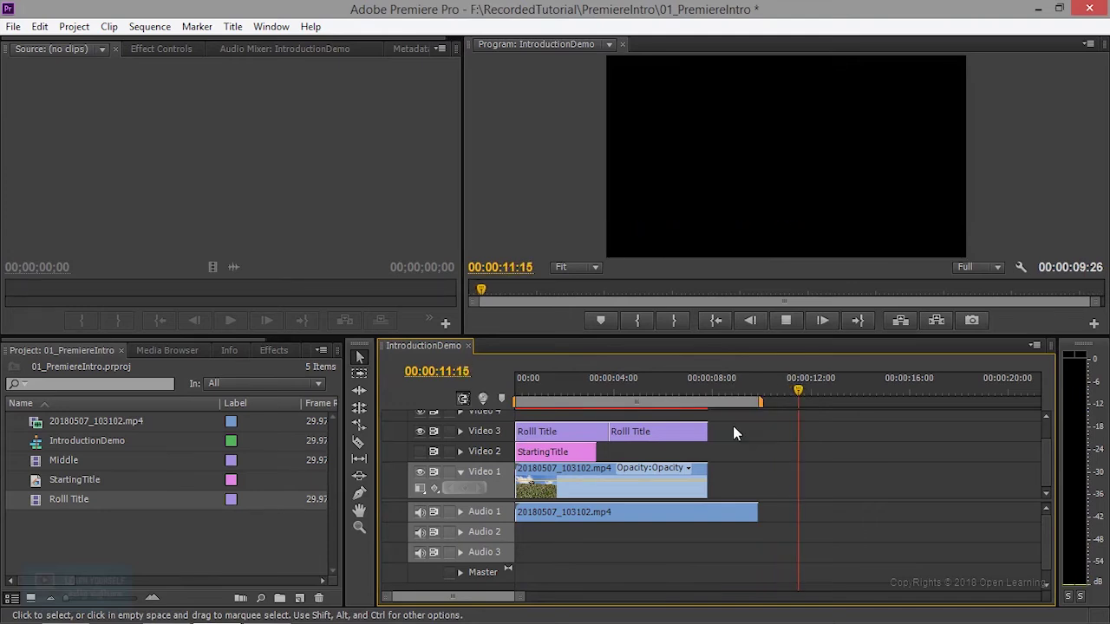
{"action": "left_click", "coordinate": [654, 431]}
{"action": "key", "text": "Delete"}
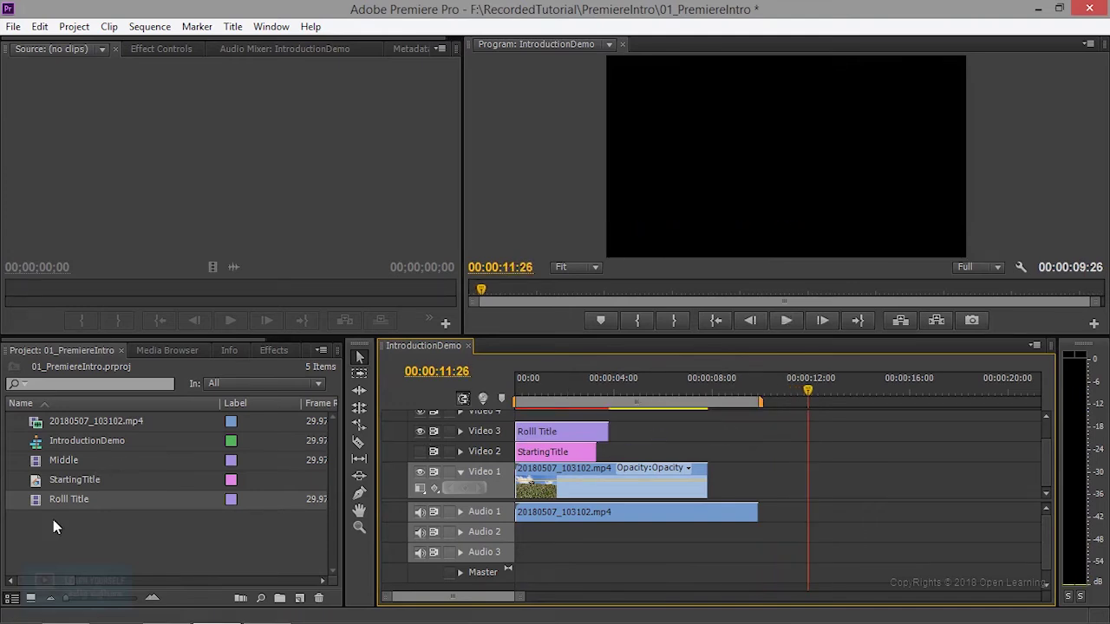
Set the Rolll Title's Roll/Crawl Options to Crawl Right and close the Titler.
{"action": "double_click", "coordinate": [40, 503]}
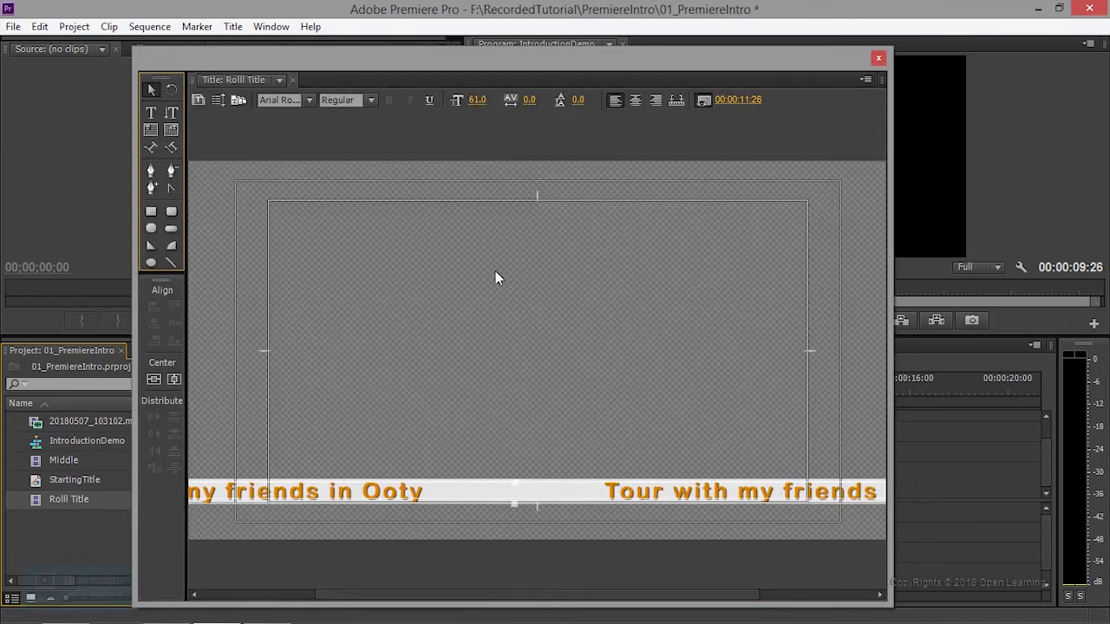
{"action": "left_click", "coordinate": [233, 26]}
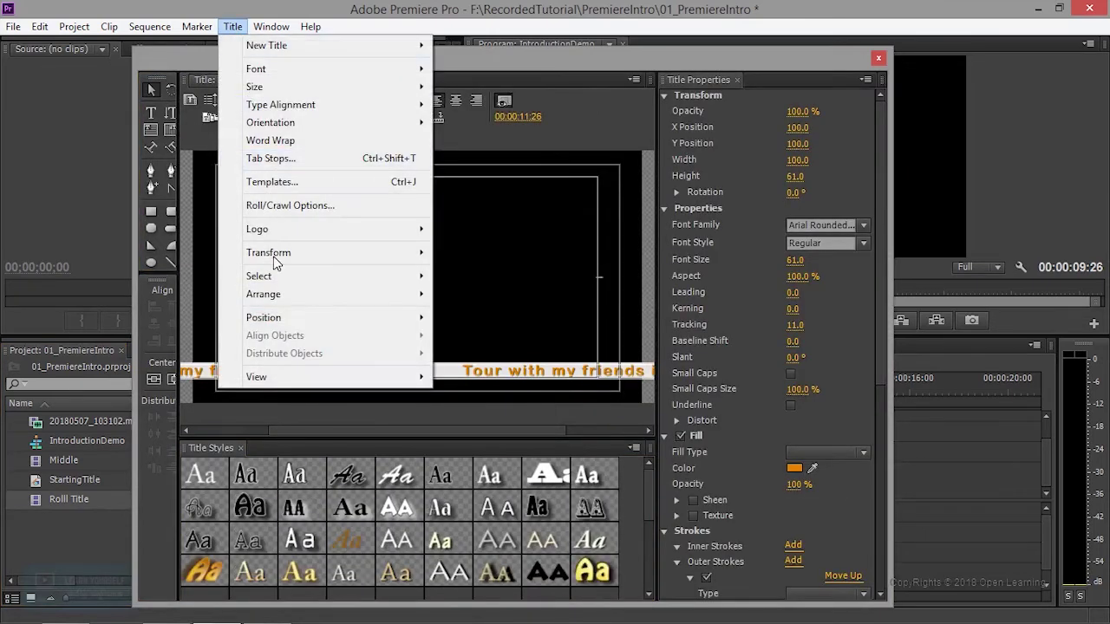
{"action": "left_click", "coordinate": [296, 207]}
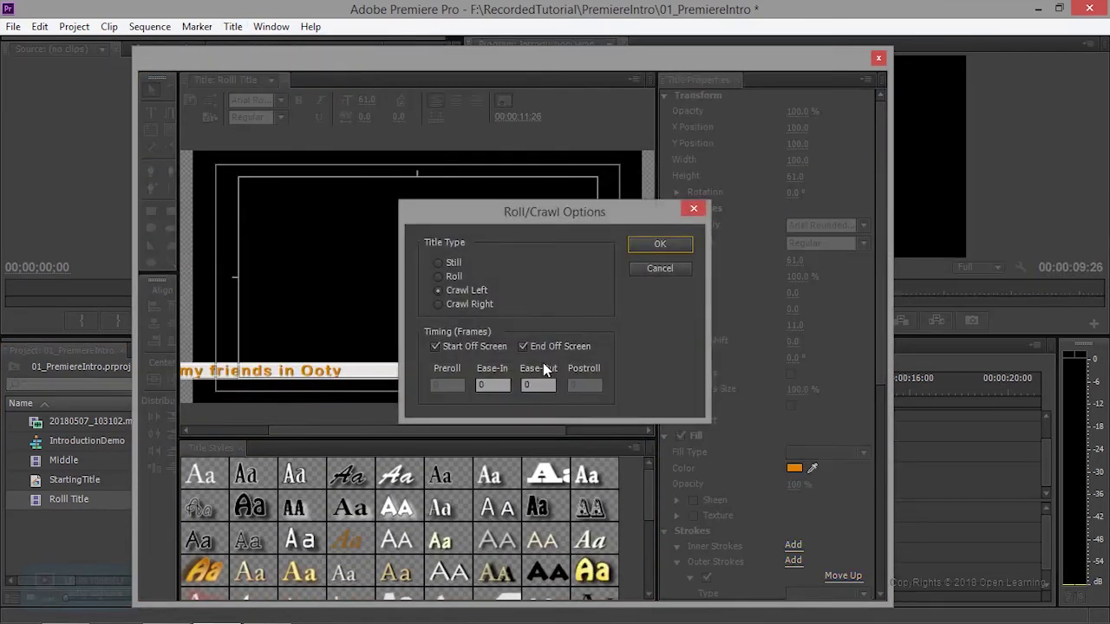
{"action": "left_click", "coordinate": [472, 303]}
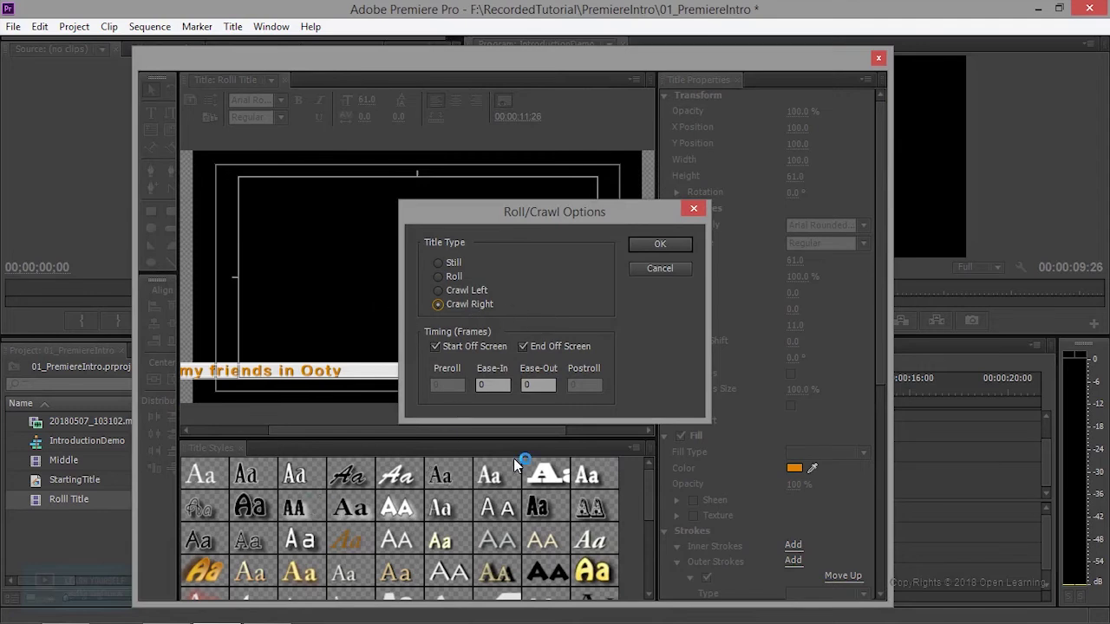
{"action": "left_click", "coordinate": [672, 246]}
{"action": "left_click", "coordinate": [879, 58]}
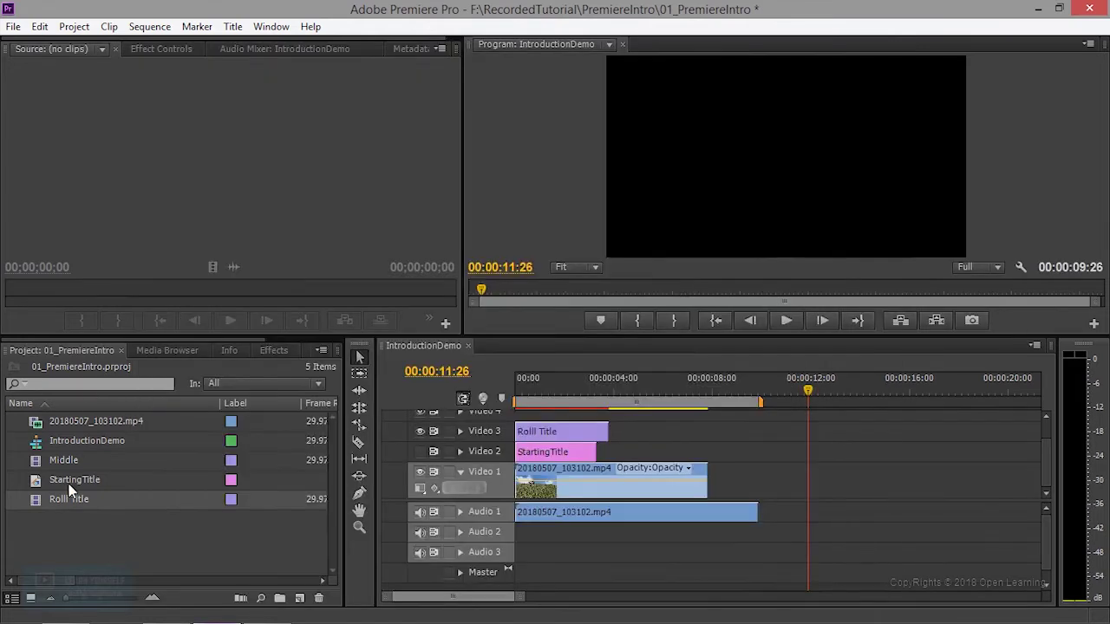
Remove the added title copy and extend the remaining Rolll Title clip to about eight seconds.
{"action": "left_click_drag", "start_coordinate": [73, 496], "coordinate": [594, 441]}
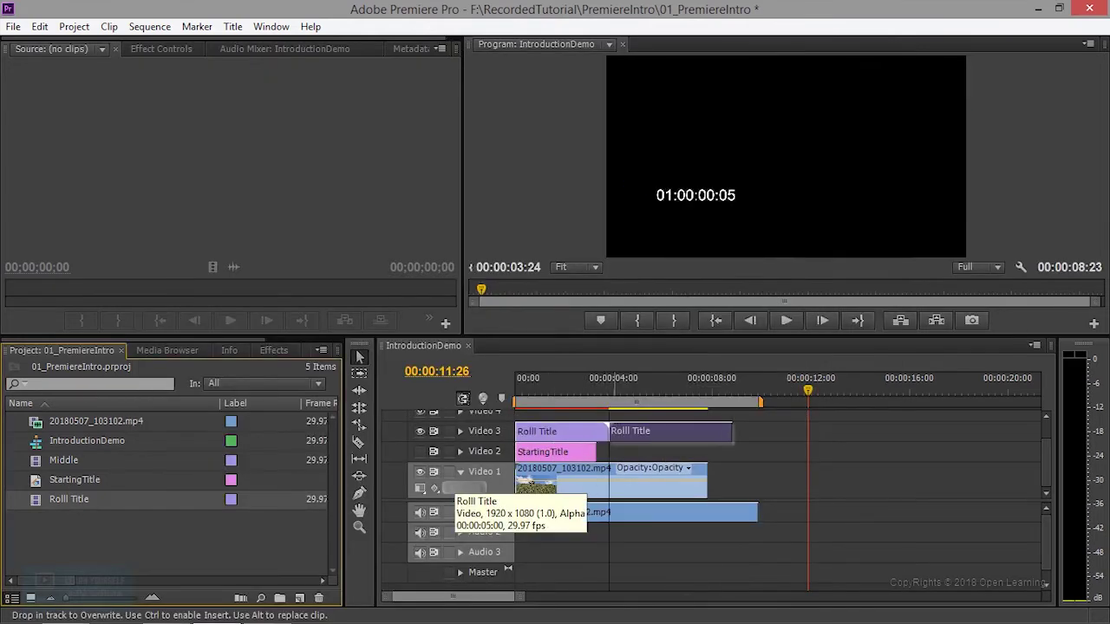
{"action": "left_click", "coordinate": [674, 434]}
{"action": "key", "text": "Delete"}
{"action": "left_click_drag", "start_coordinate": [611, 431], "coordinate": [720, 431]}
Play the crawling title from the sequence start, then select the clip and check the Title menu.
{"action": "left_click", "coordinate": [642, 382]}
{"action": "key", "text": "Home"}
{"action": "left_click", "coordinate": [787, 321]}
{"action": "left_click", "coordinate": [787, 321]}
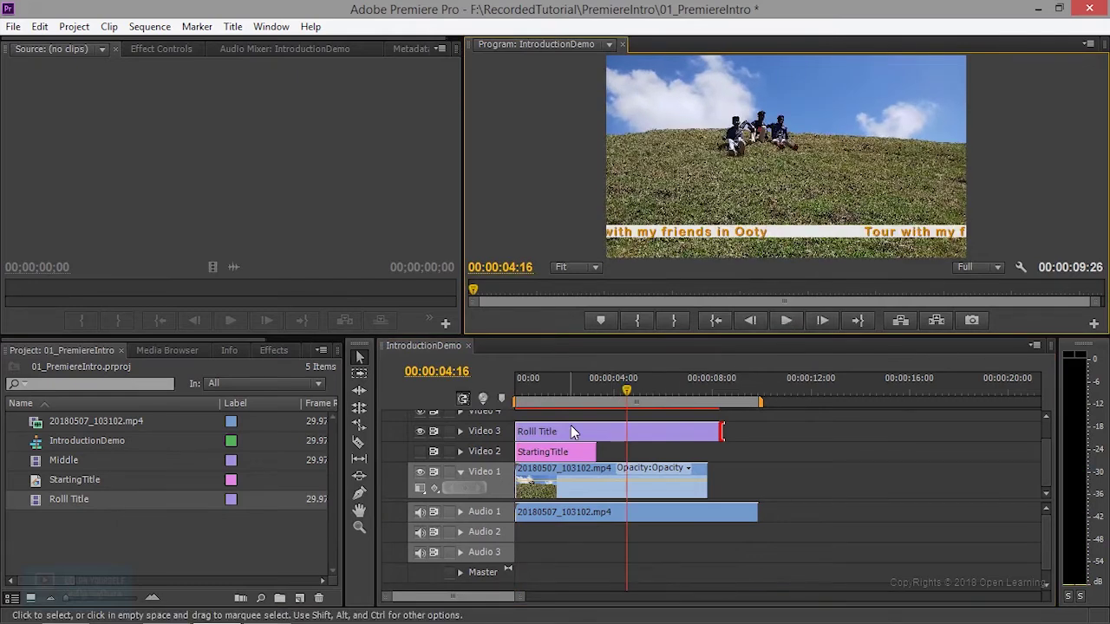
{"action": "left_click", "coordinate": [572, 433]}
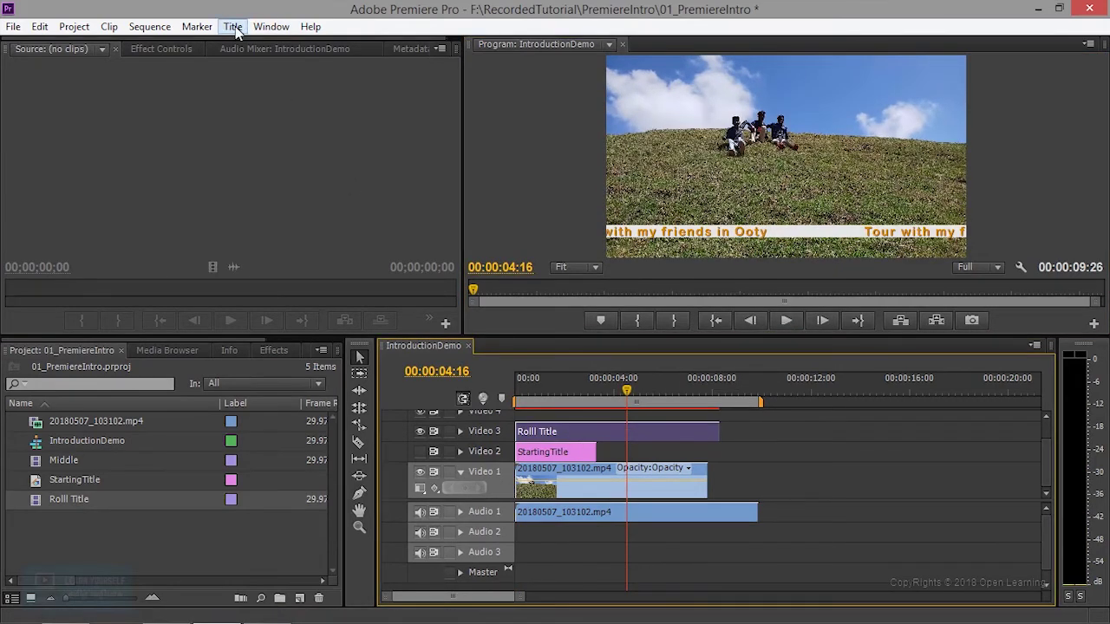
{"action": "left_click", "coordinate": [232, 27]}
{"action": "left_click", "coordinate": [210, 27]}
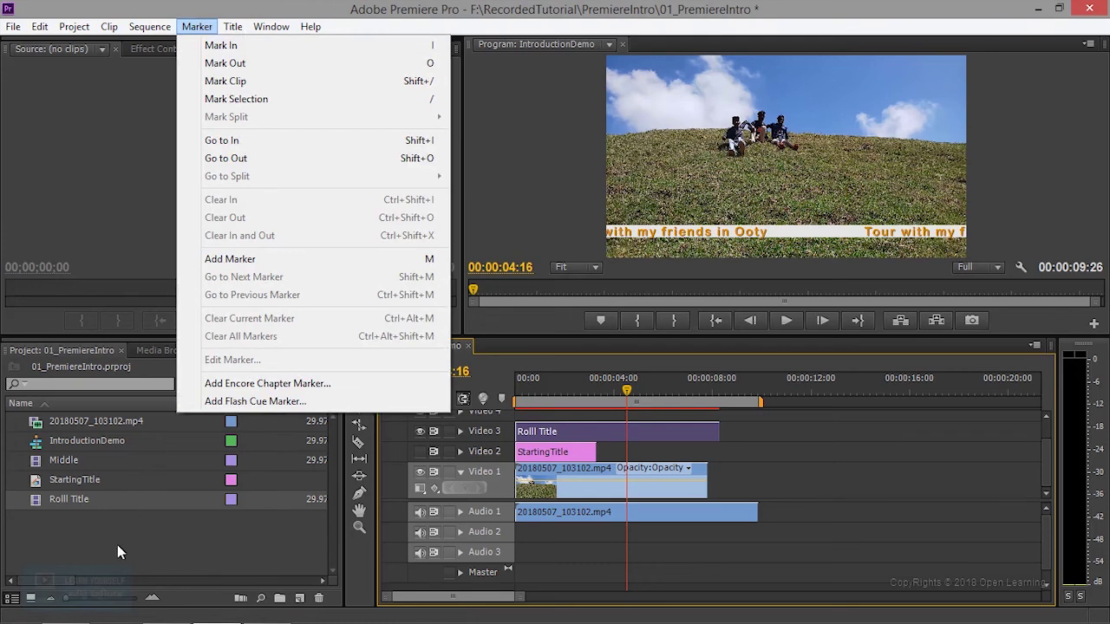
{"action": "left_click", "coordinate": [35, 502]}
Switch the Rolll Title from Crawl Right to Roll, close the Titler, and play the sequence.
{"action": "double_click", "coordinate": [36, 502]}
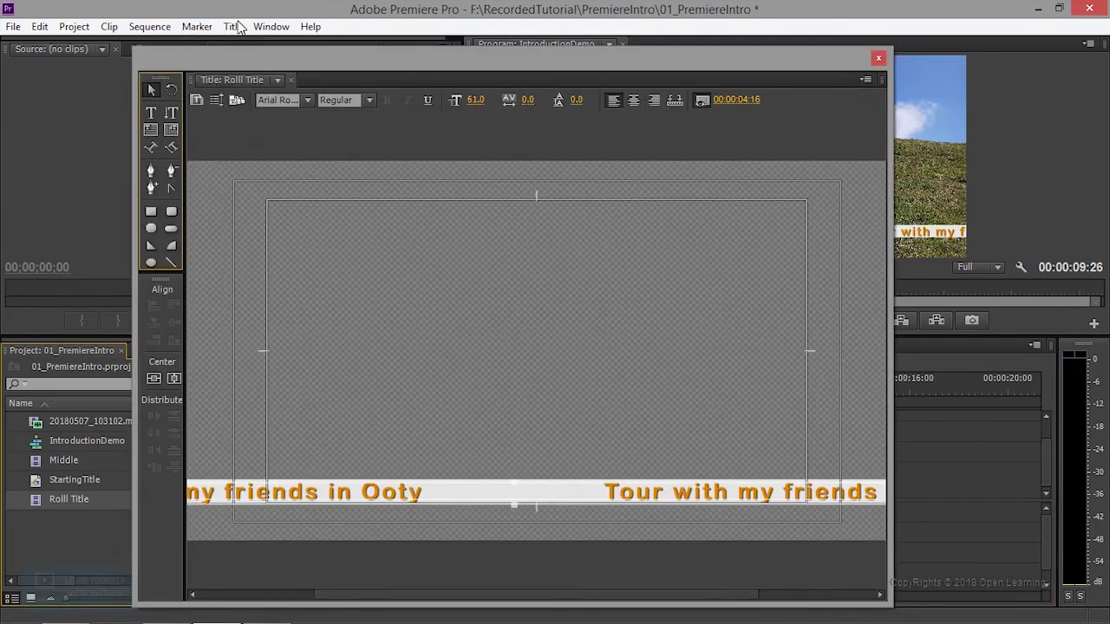
{"action": "left_click", "coordinate": [233, 27]}
{"action": "left_click", "coordinate": [233, 27]}
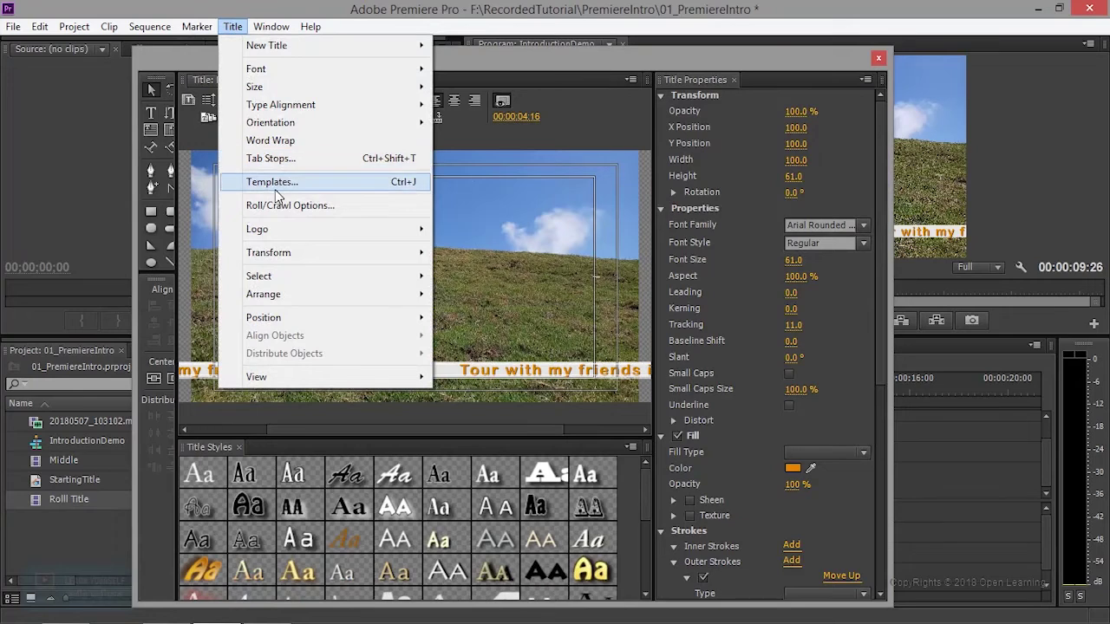
{"action": "left_click", "coordinate": [278, 208]}
{"action": "left_click", "coordinate": [455, 278]}
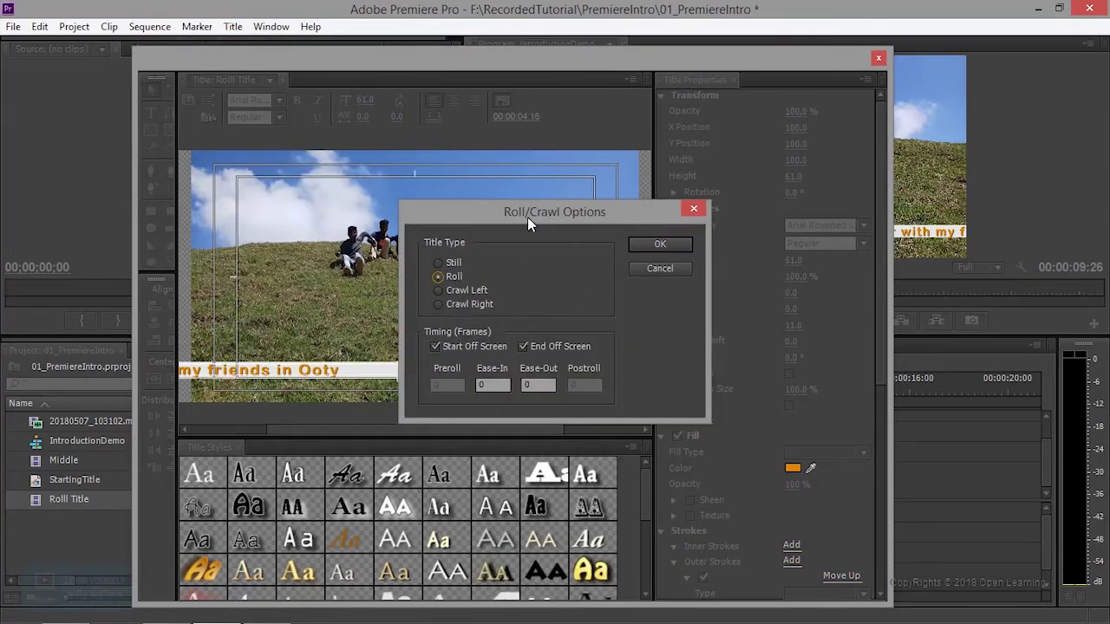
{"action": "left_click", "coordinate": [661, 245]}
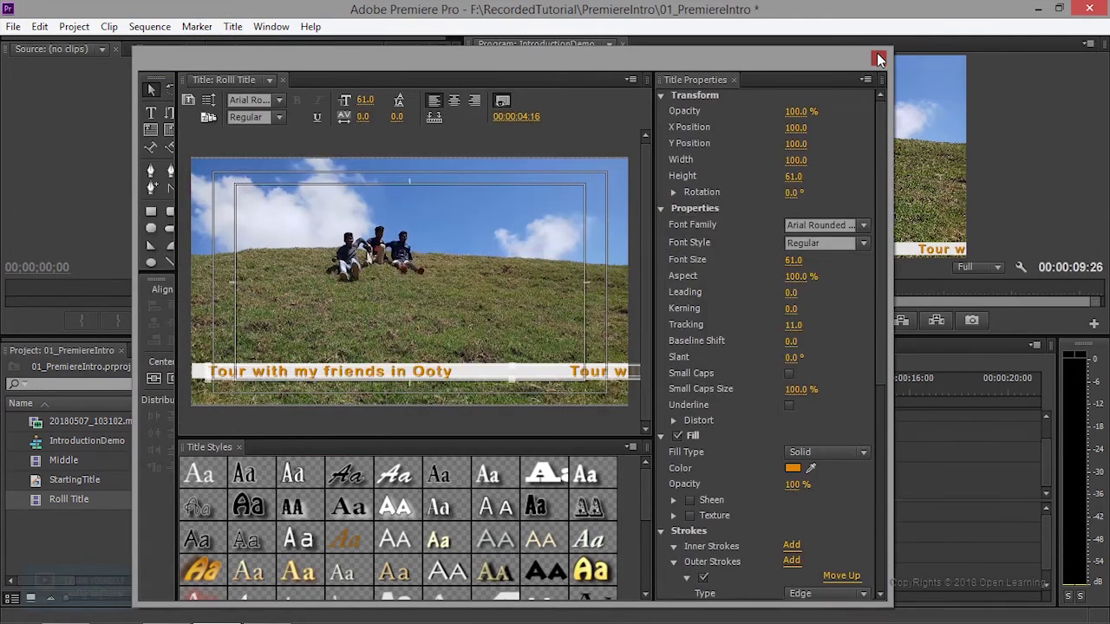
{"action": "left_click", "coordinate": [878, 59]}
{"action": "left_click", "coordinate": [787, 321]}
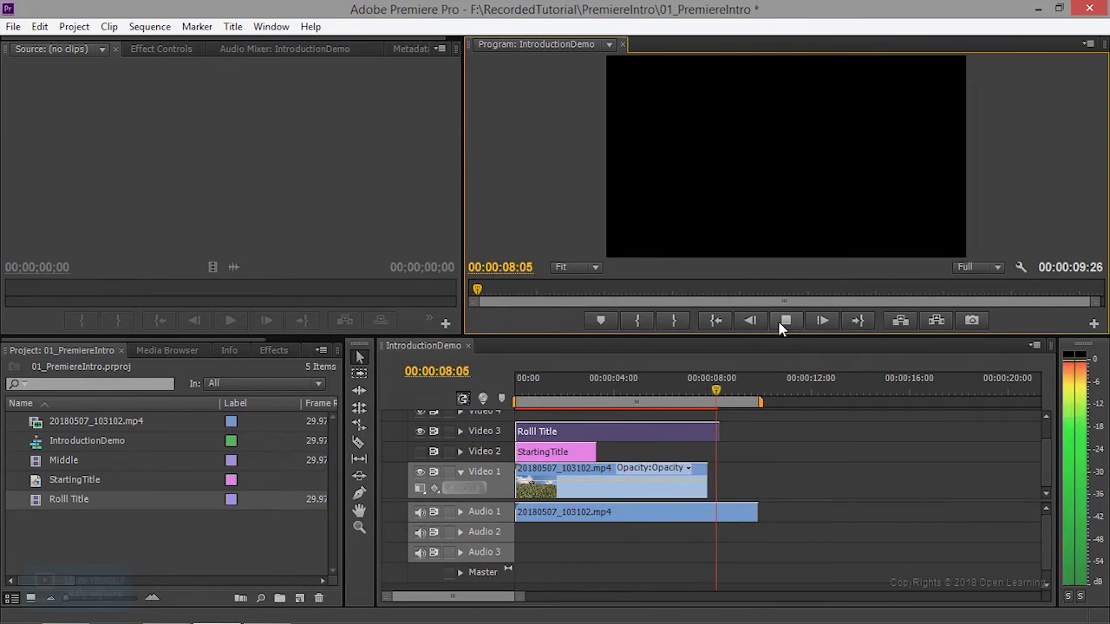
{"action": "key", "text": "Home"}
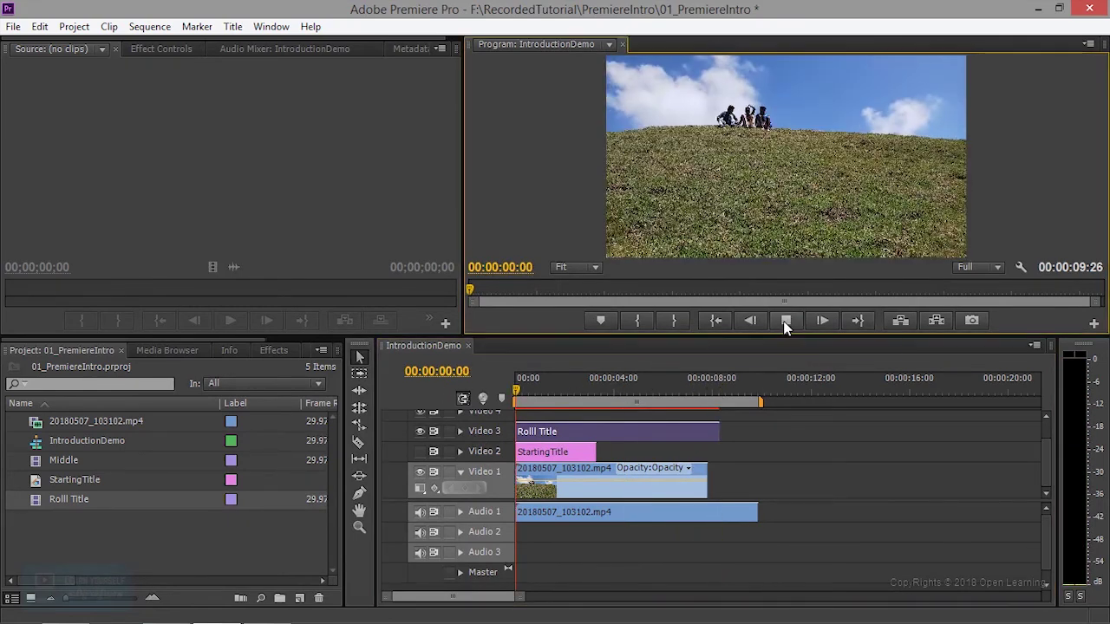
{"action": "left_click", "coordinate": [787, 321]}
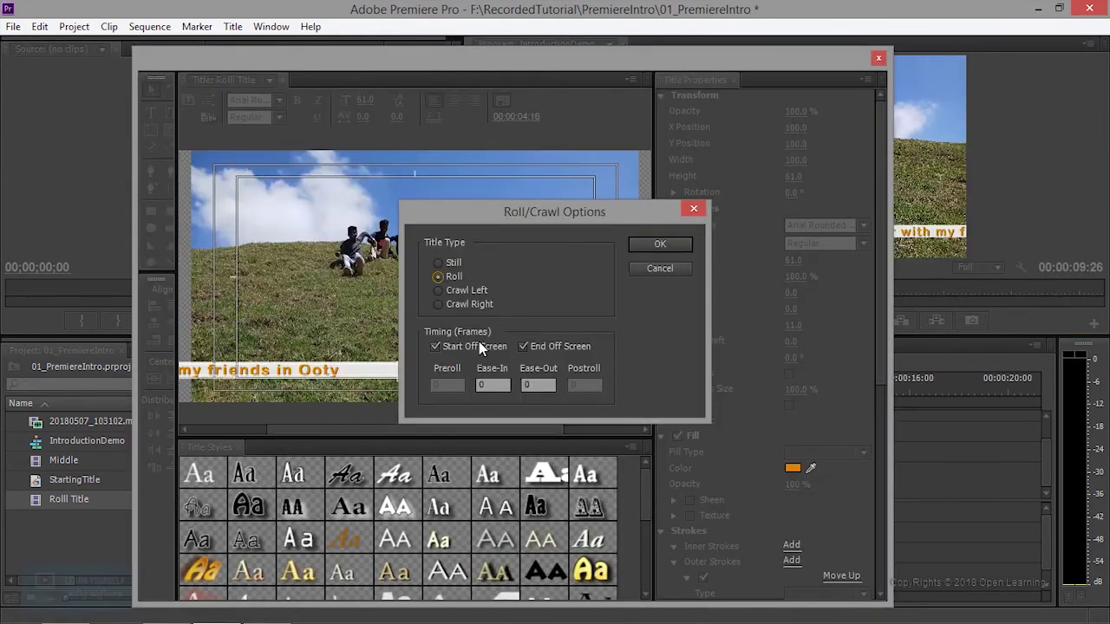
Keep the Roll setting, close the Titler, and play the orange rolling title.
{"action": "left_click", "coordinate": [662, 246]}
{"action": "left_click", "coordinate": [879, 59]}
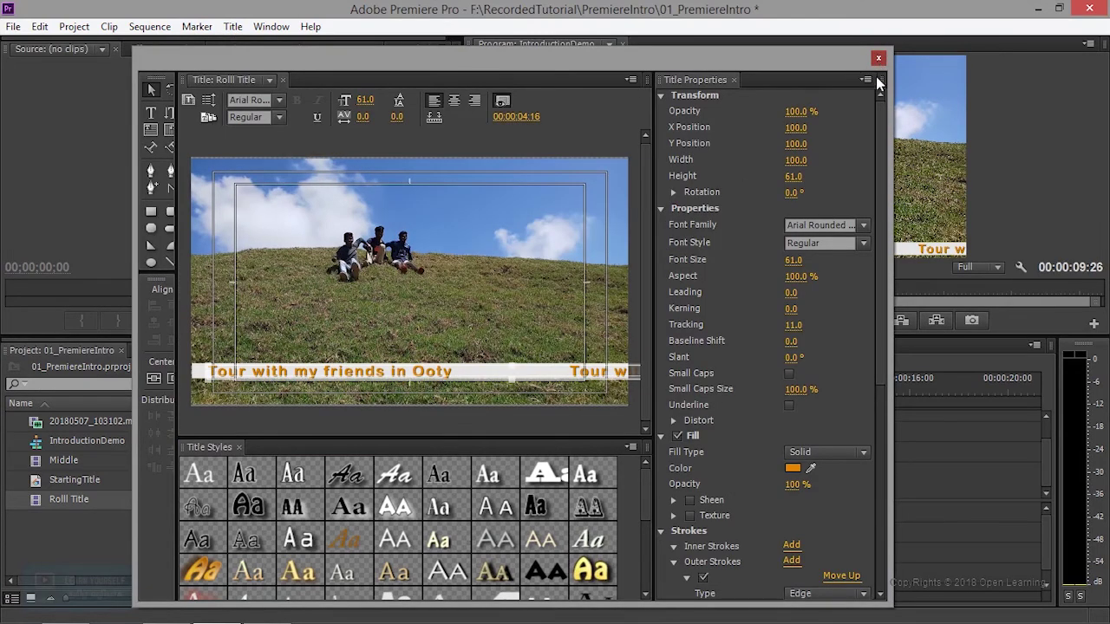
{"action": "left_click", "coordinate": [786, 320]}
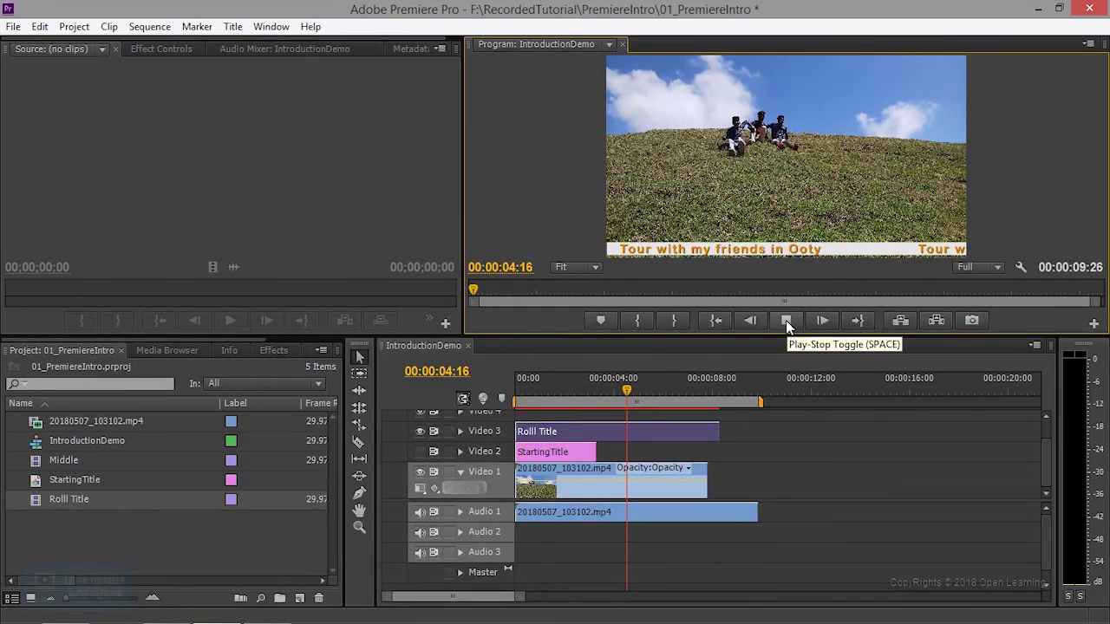